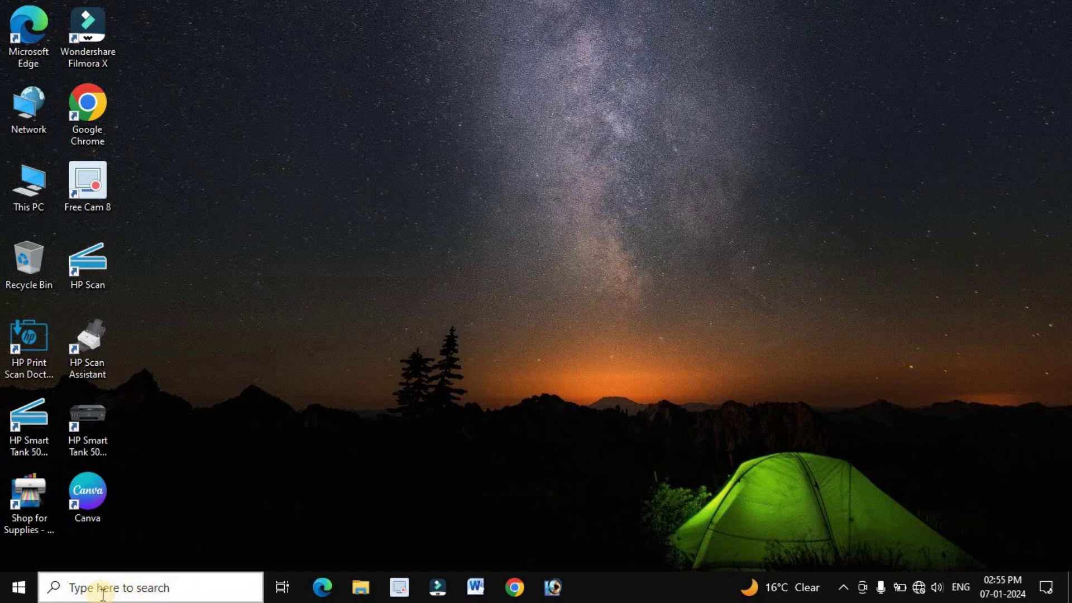
# Search Windows for 'microsoft word'.
pyautogui.click(163, 589)
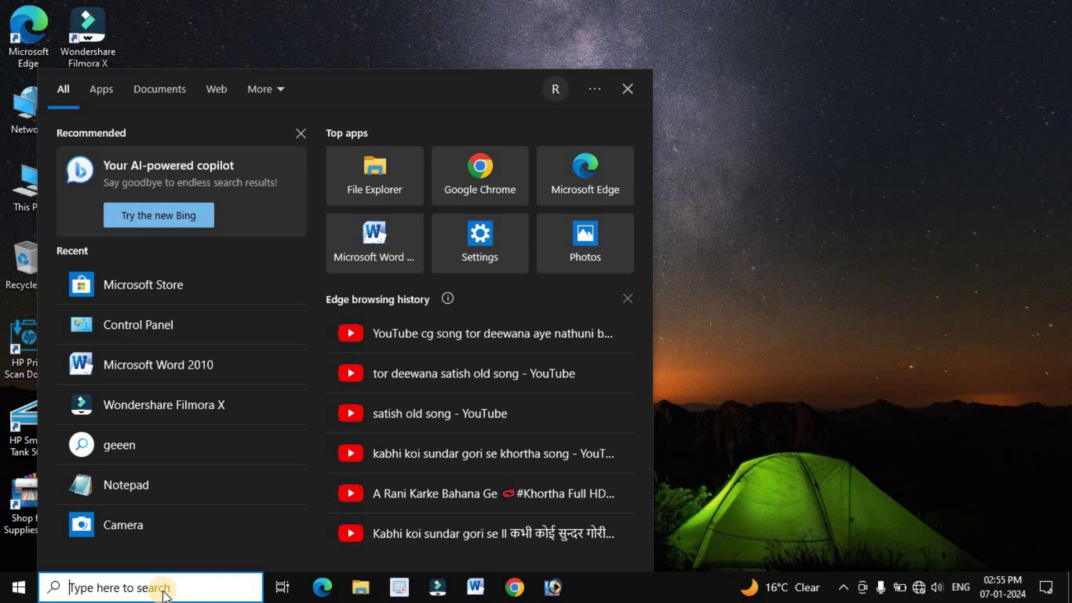
pyautogui.write('micro')
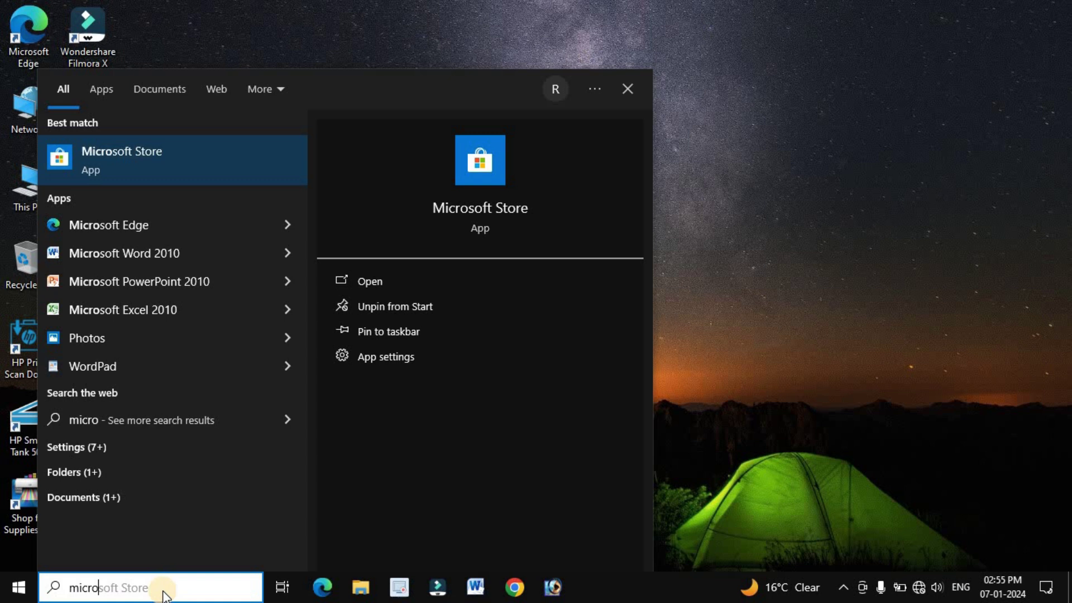
pyautogui.write('soft ')
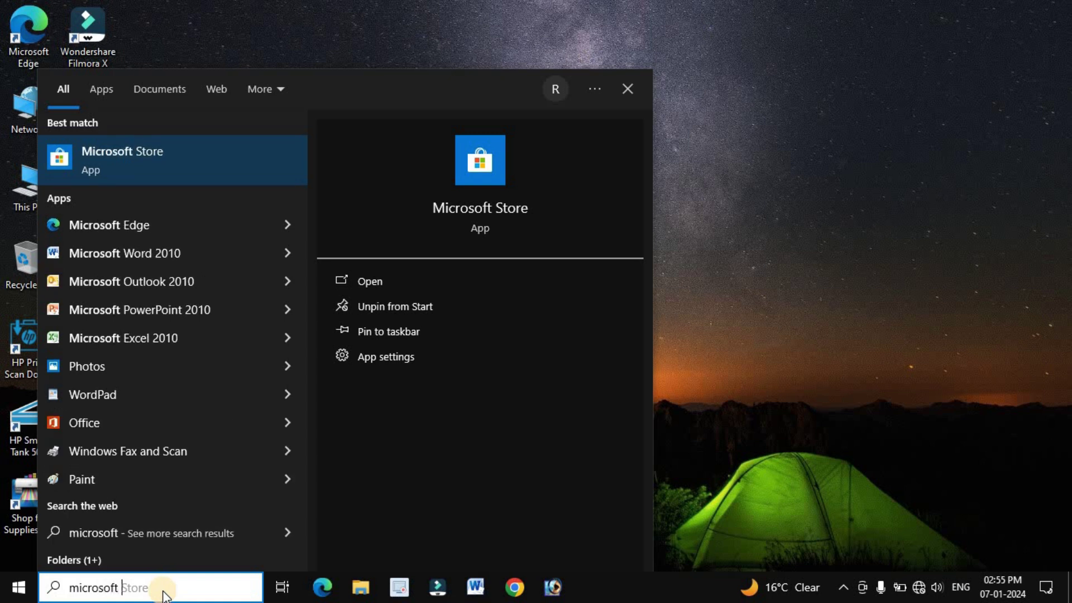
pyautogui.write('word')
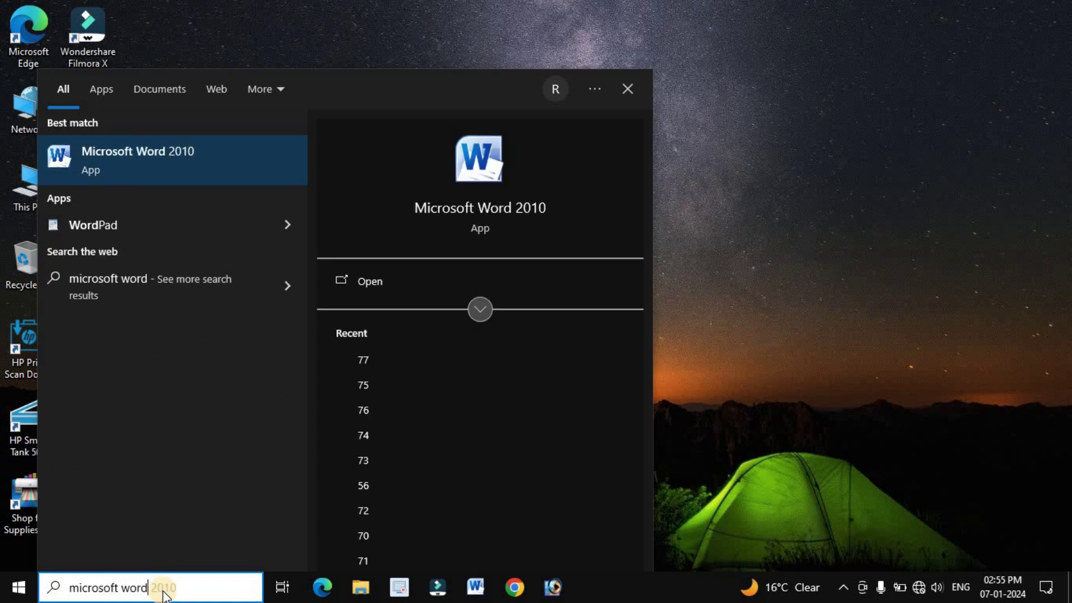
# Launch Word 2010, dismiss the activation warning, and maximize the window.
pyautogui.click(371, 286)
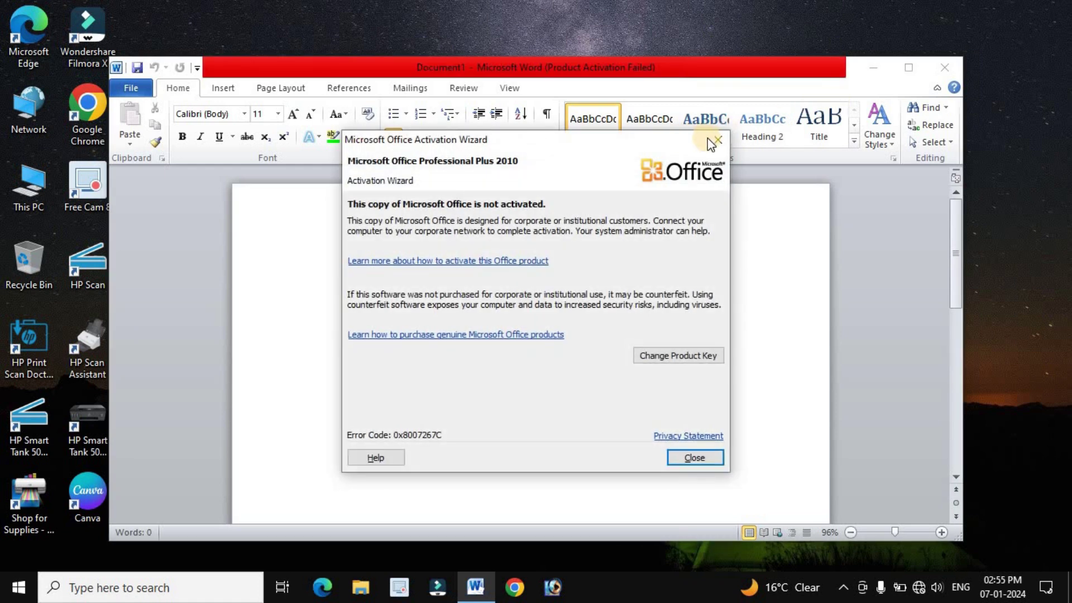
pyautogui.click(709, 140)
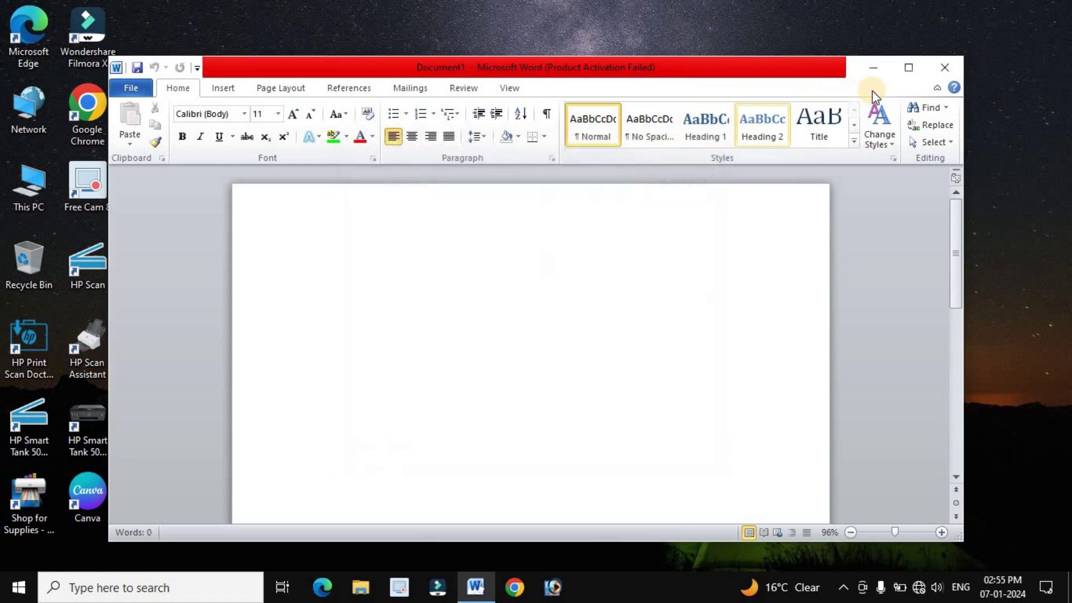
pyautogui.click(917, 68)
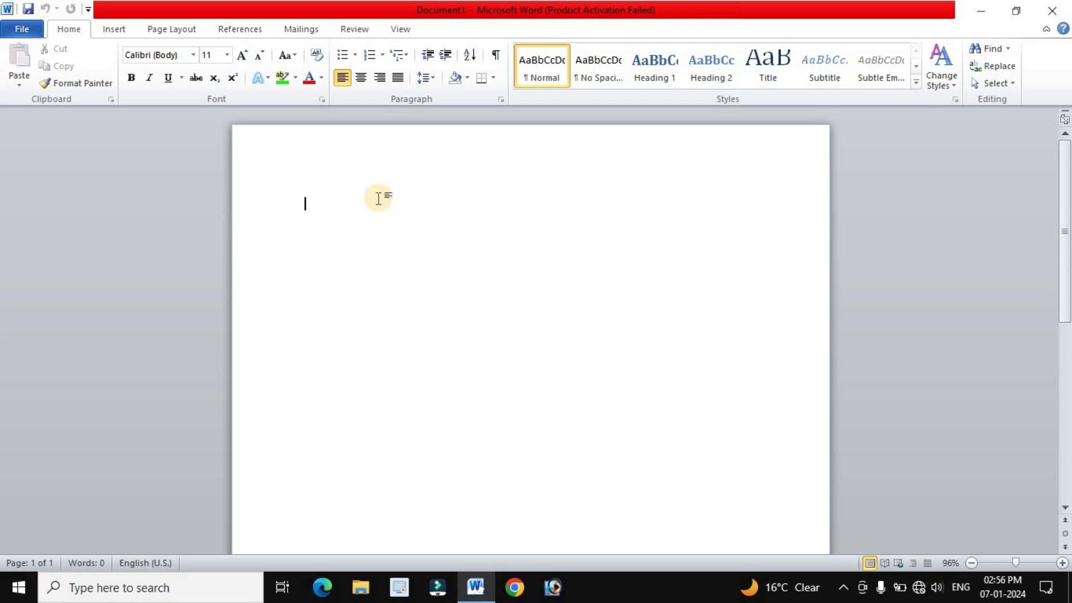
# Type the title 'Resume' and enlarge it to 36 pt.
pyautogui.write('Resume')
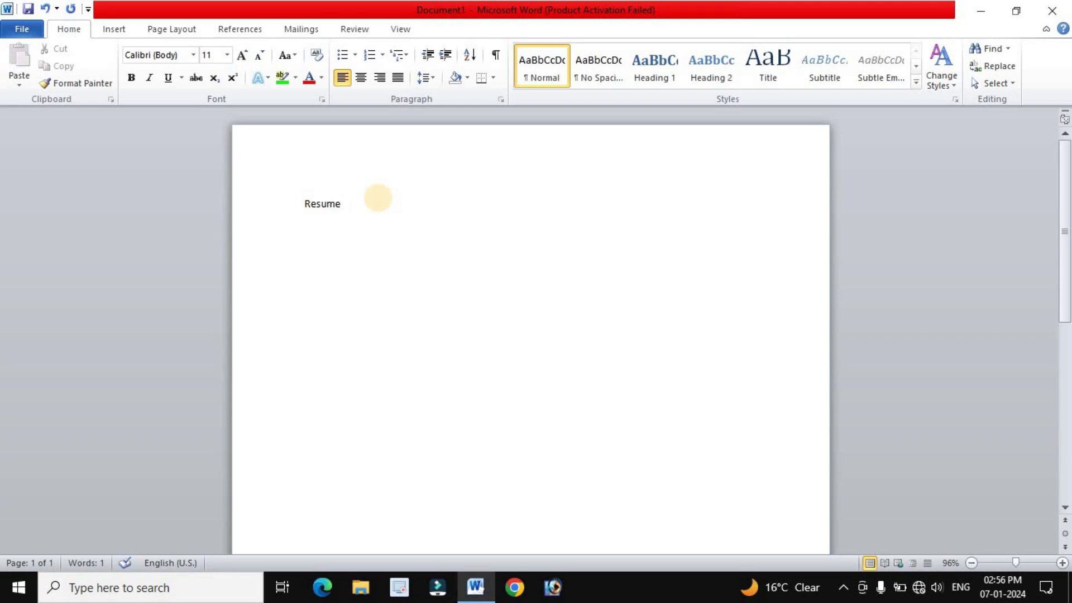
pyautogui.click(348, 203)
pyautogui.moveTo(348, 203); pyautogui.dragTo(299, 210)
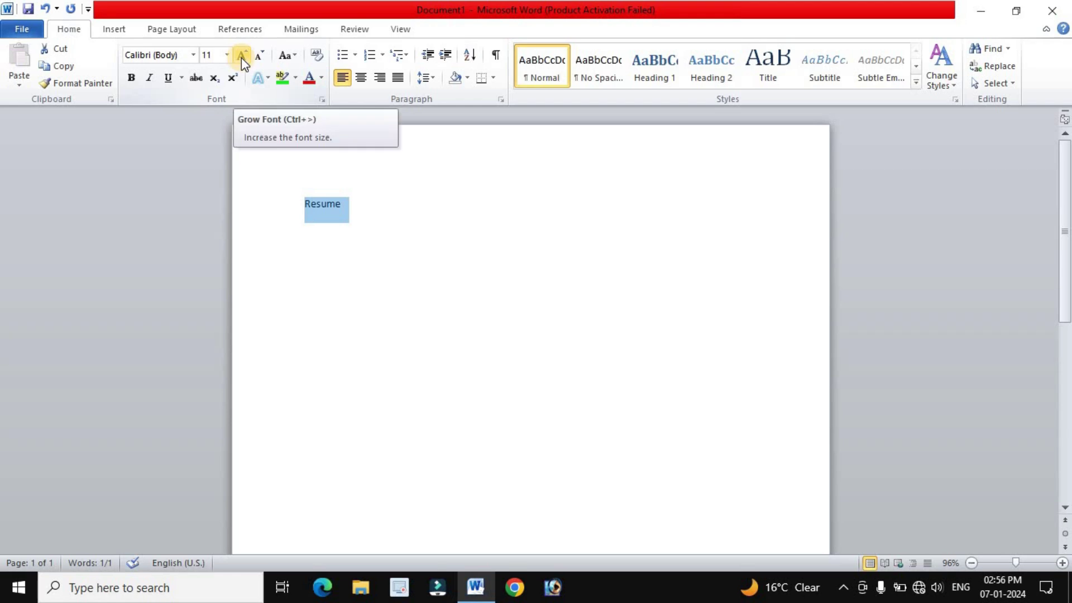
pyautogui.click(241, 56)
pyautogui.click(241, 56)
pyautogui.click(241, 56)
pyautogui.click(241, 55)
pyautogui.click(241, 56)
pyautogui.click(241, 55)
pyautogui.click(241, 56)
pyautogui.click(241, 56)
pyautogui.click(241, 56)
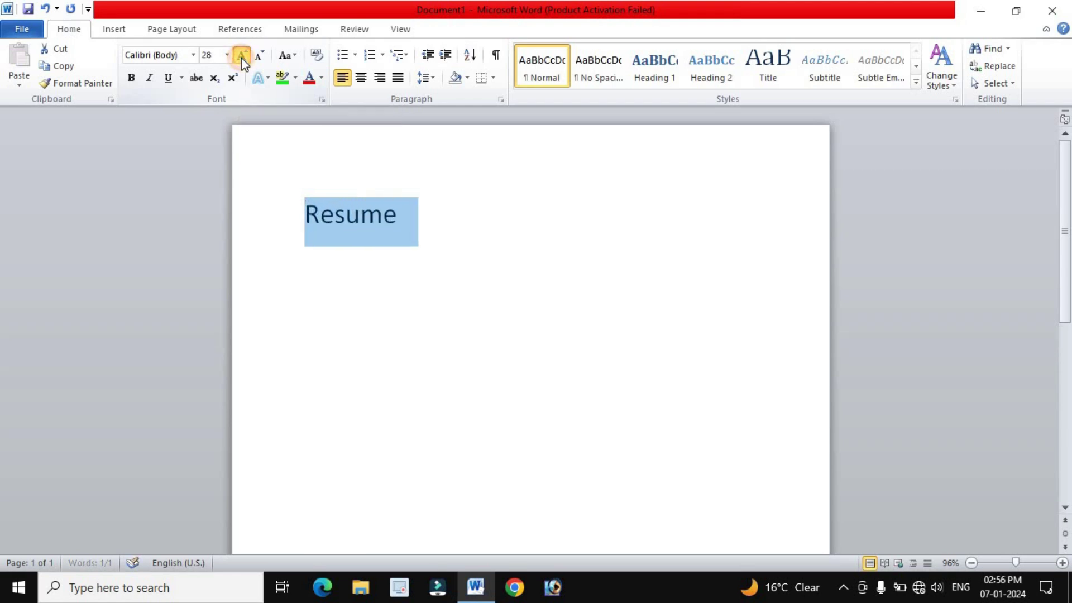
pyautogui.click(241, 56)
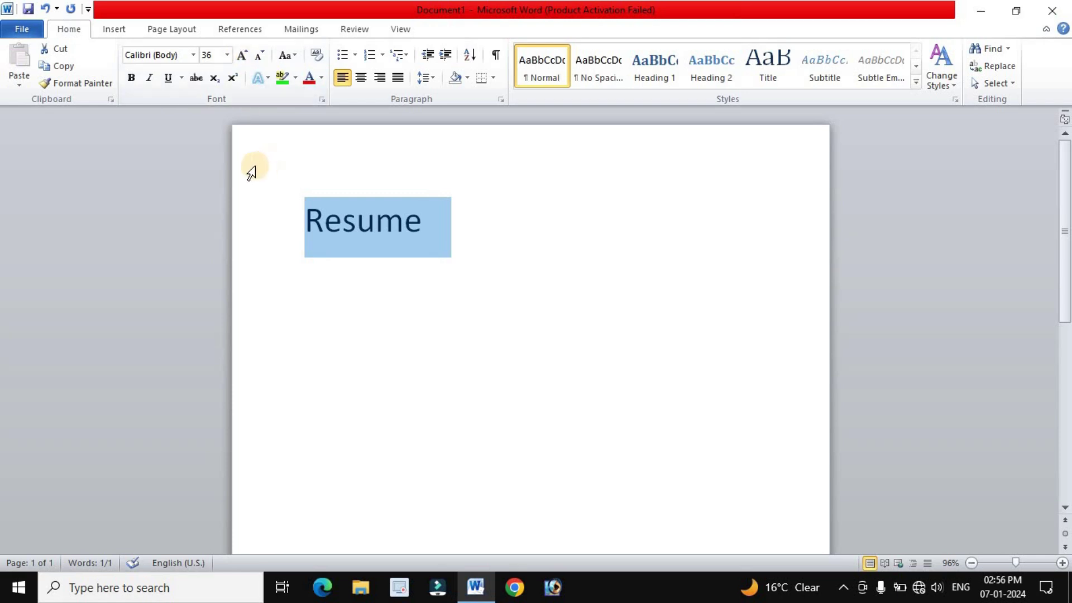
# Make the title bold, underlined and centered, then start a left-aligned line below.
pyautogui.click(132, 81)
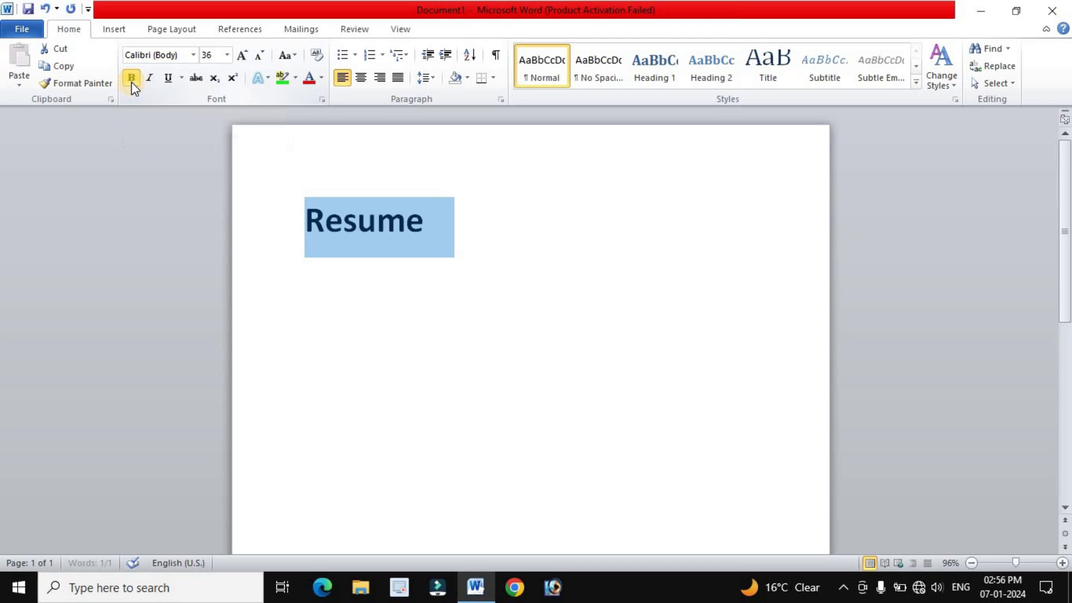
pyautogui.click(166, 81)
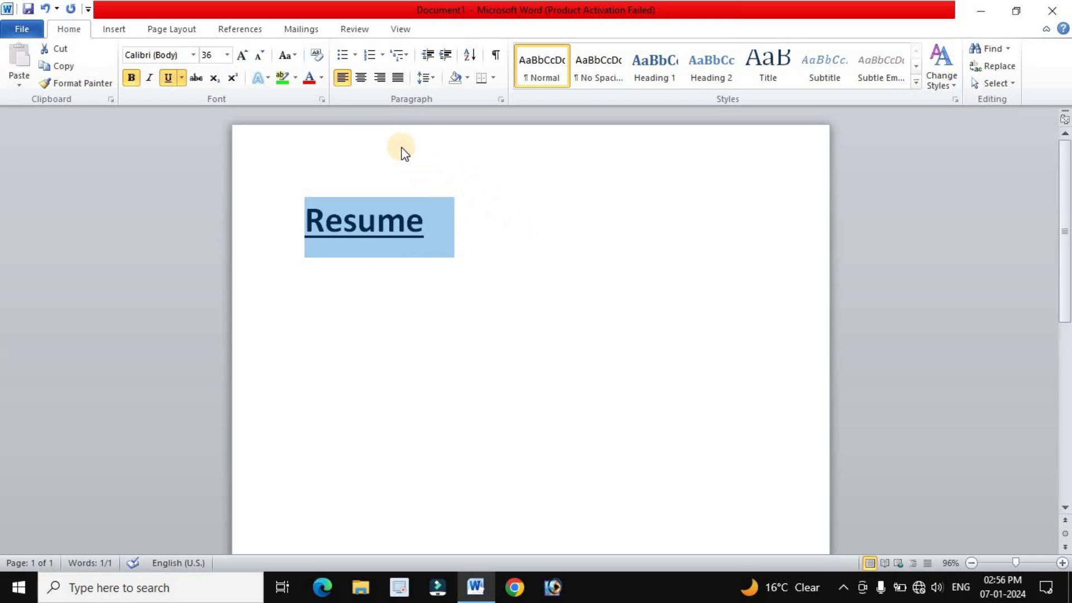
pyautogui.click(360, 81)
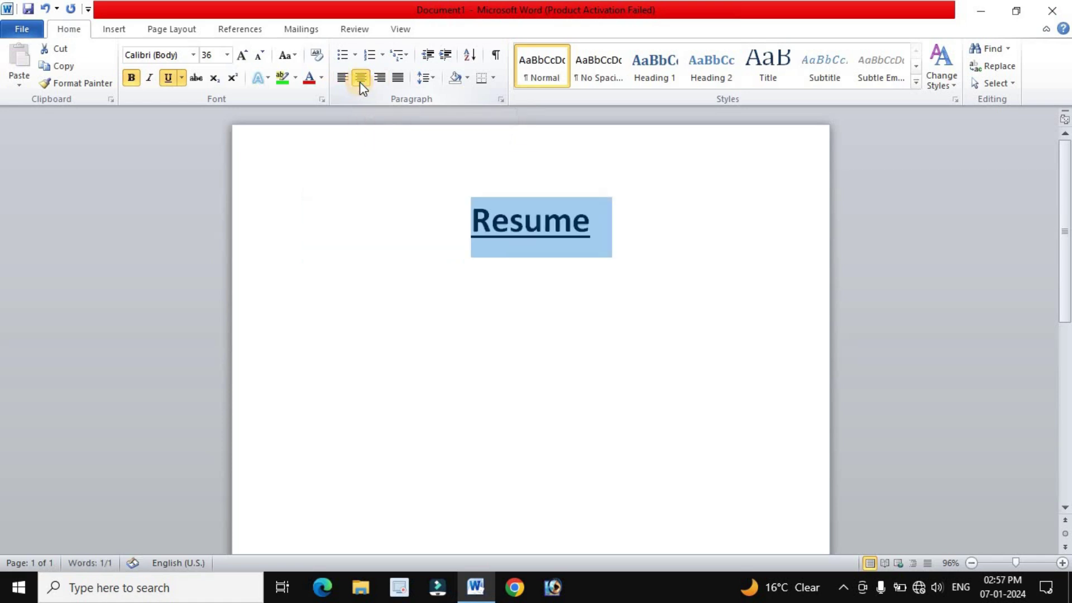
pyautogui.click(455, 233)
pyautogui.click(608, 234)
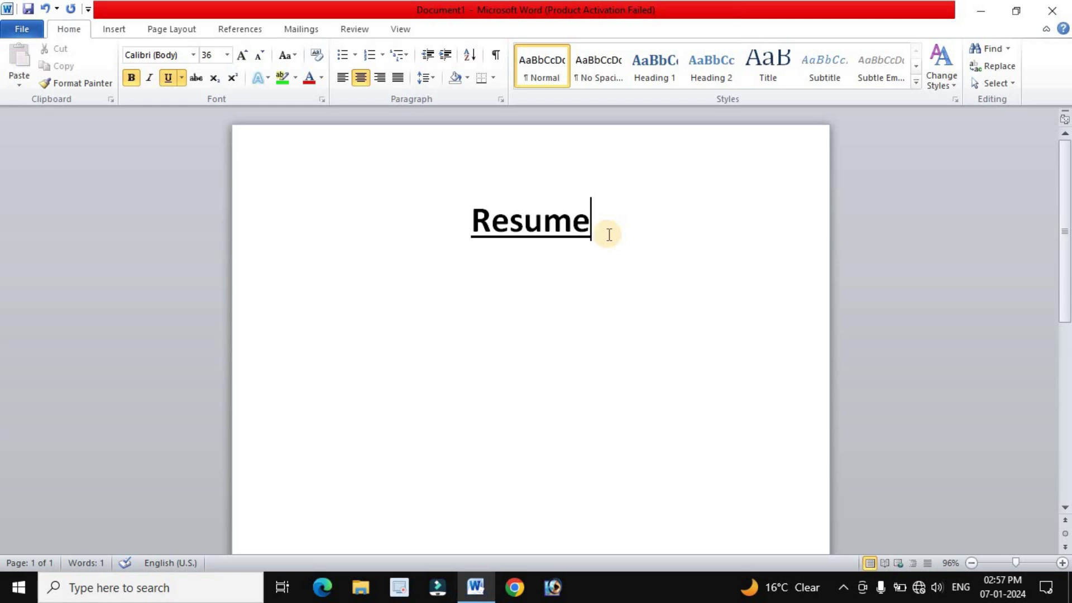
pyautogui.press('Return')
pyautogui.click(341, 82)
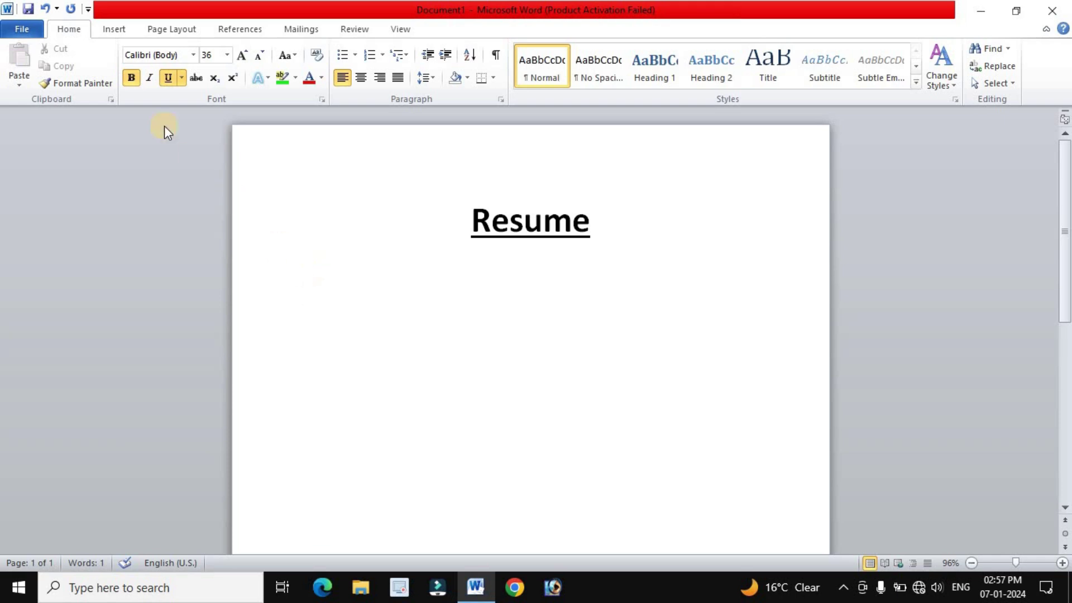
# Add a non-underlined 'Name:-' line with the candidate's full name, sized to 26 pt.
pyautogui.click(168, 79)
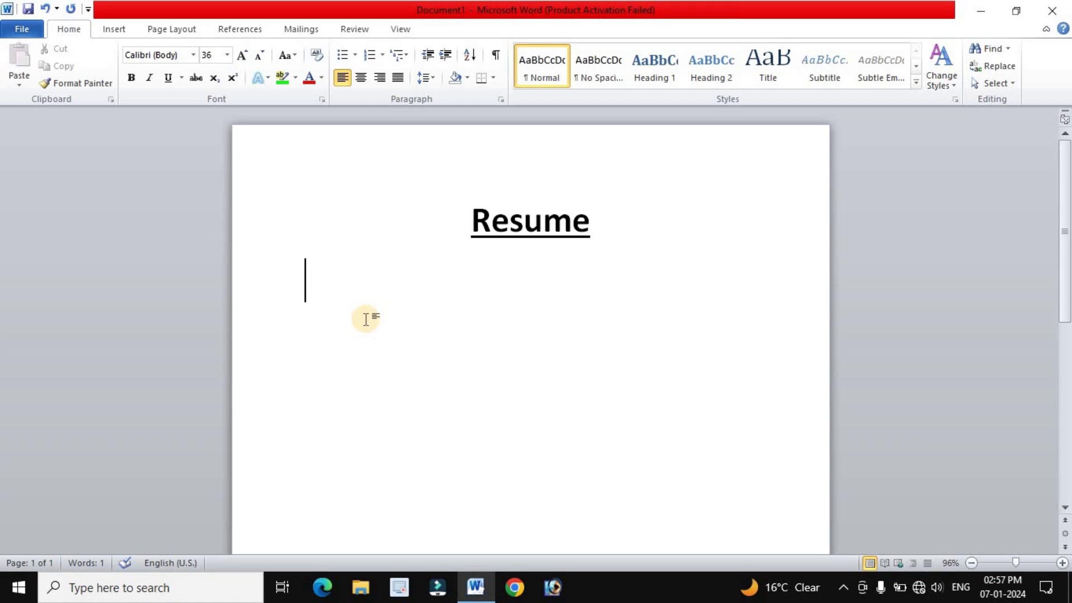
pyautogui.write('Name')
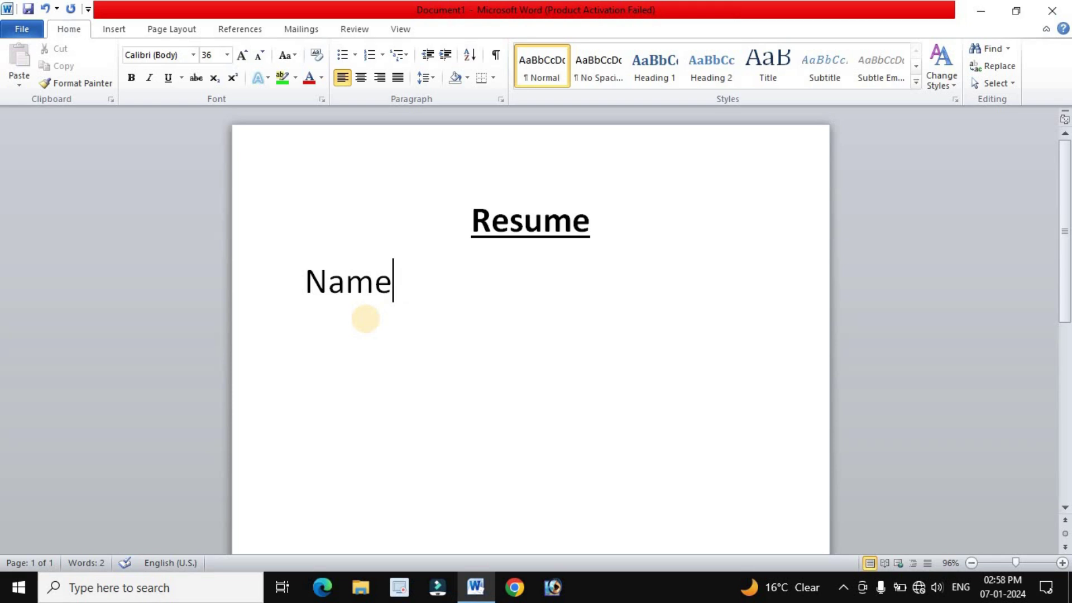
pyautogui.write(':')
pyautogui.write('-')
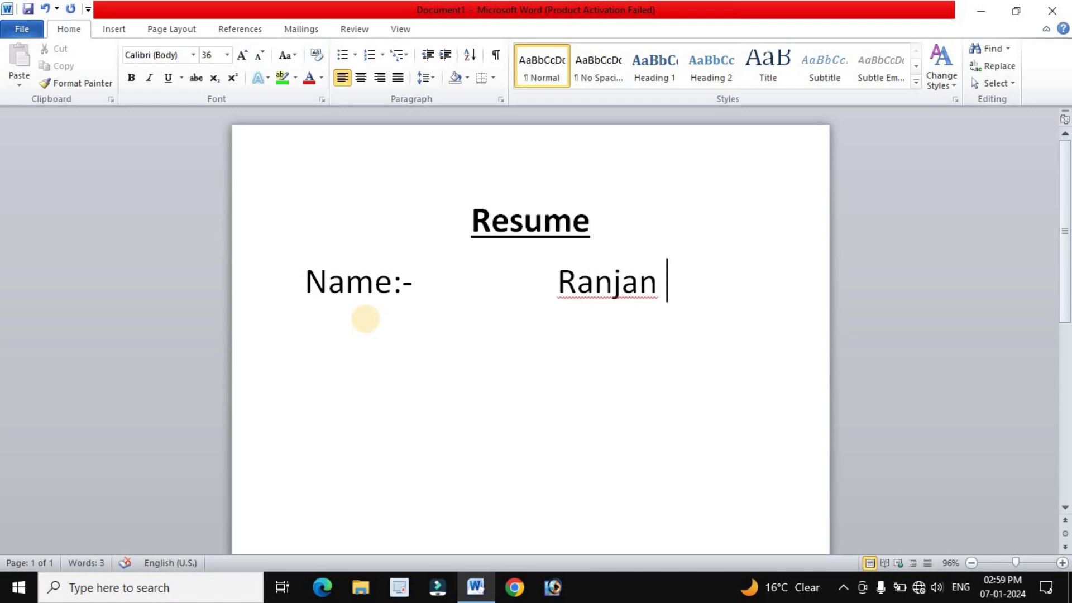
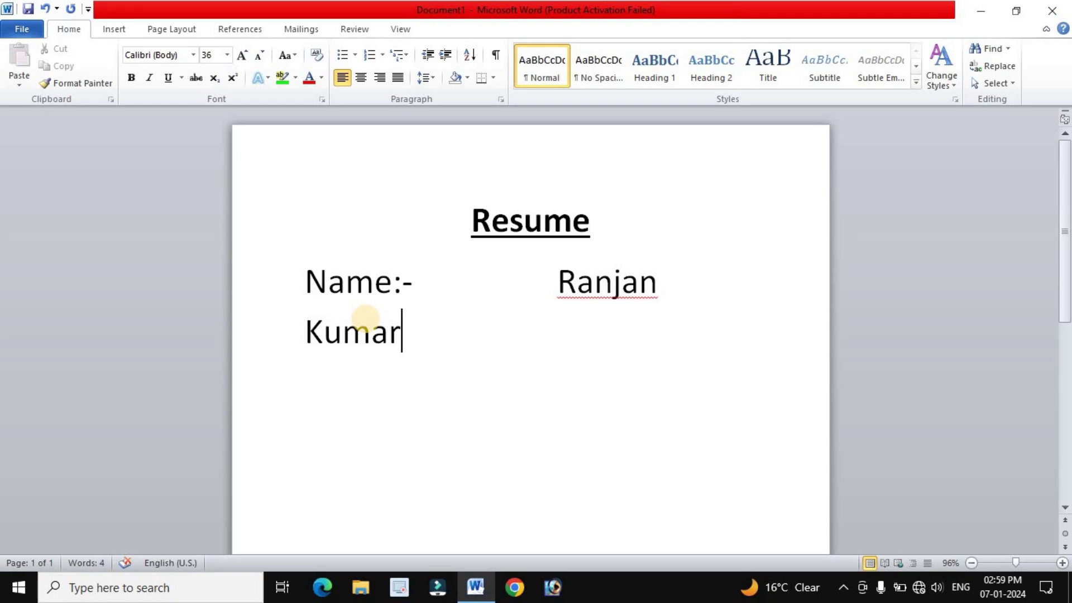
pyautogui.moveTo(413, 353); pyautogui.dragTo(300, 290)
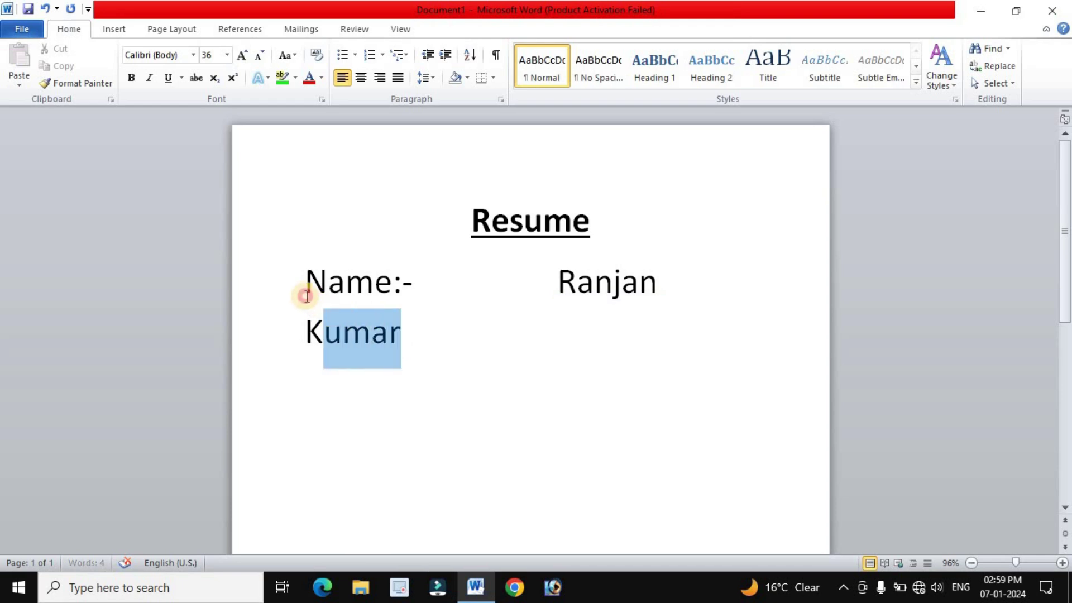
pyautogui.click(260, 56)
pyautogui.click(259, 56)
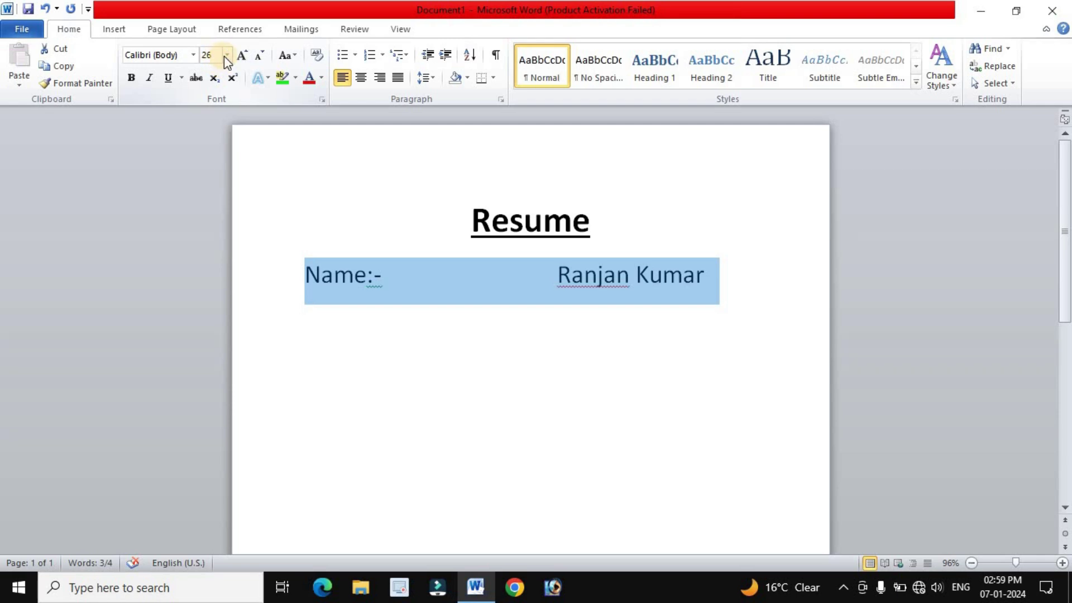
pyautogui.click(710, 272)
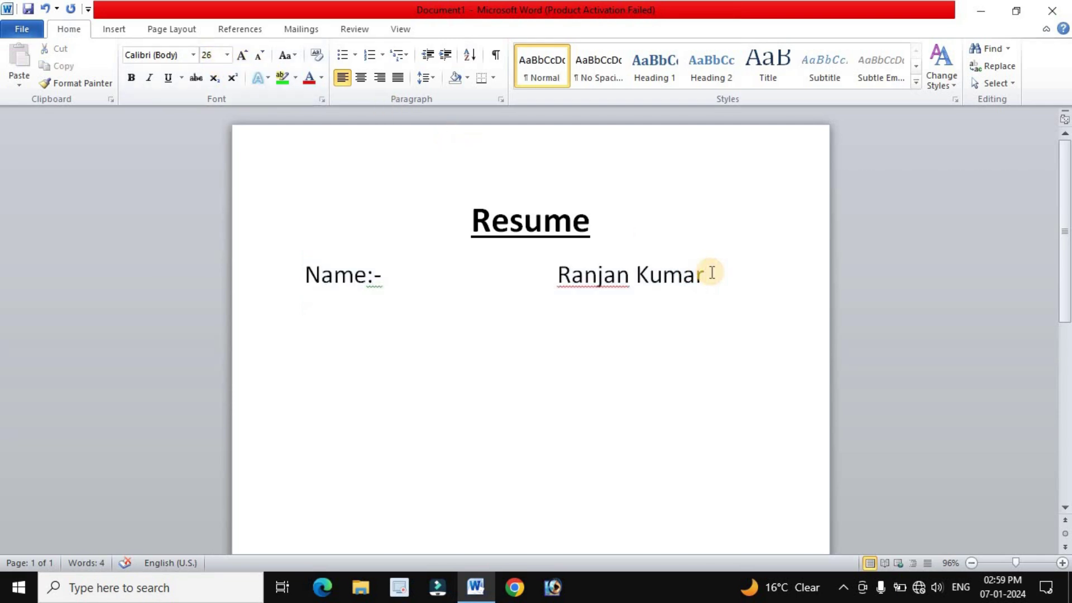
# Add a 'Father's Name:-' line with the father's name in the value column.
pyautogui.press('Return')
pyautogui.write('Father')
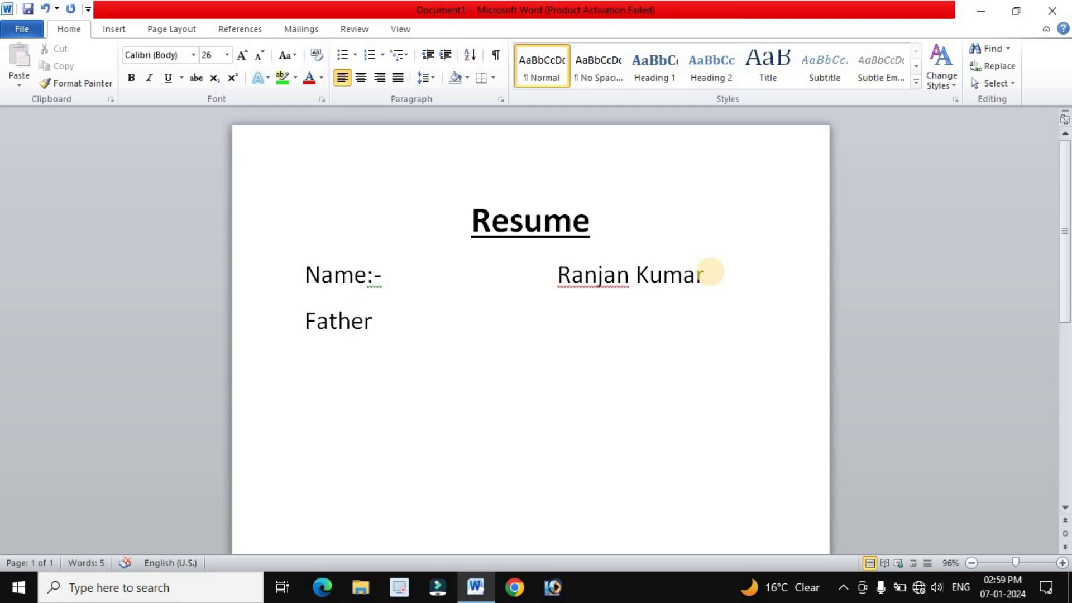
pyautogui.write("'")
pyautogui.write('s')
pyautogui.write('Name')
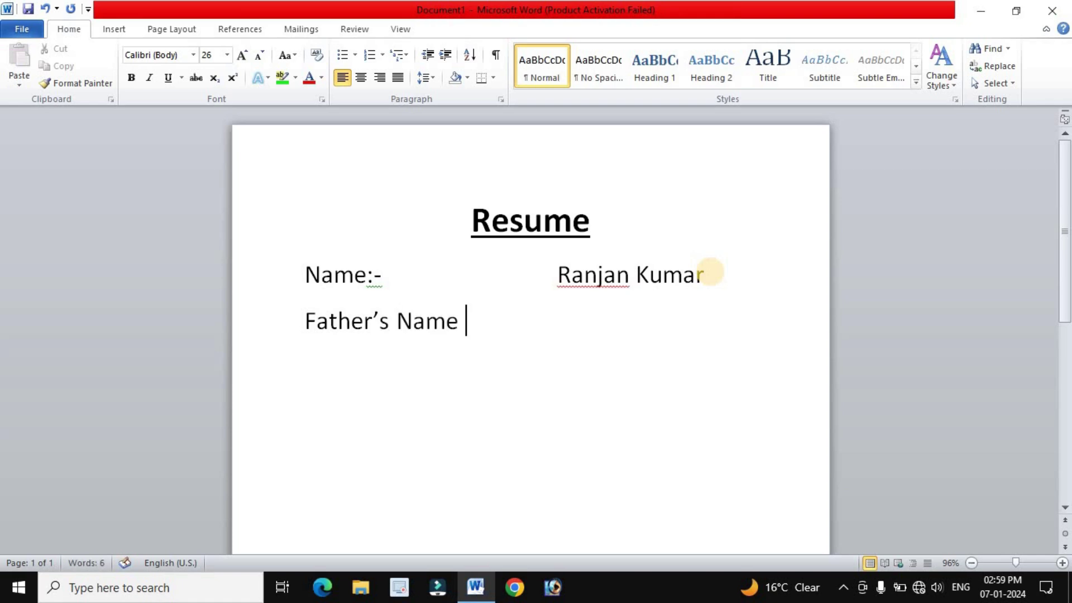
pyautogui.press('BackSpace')
pyautogui.write(':-')
pyautogui.press('Tab')
pyautogui.press('Tab')
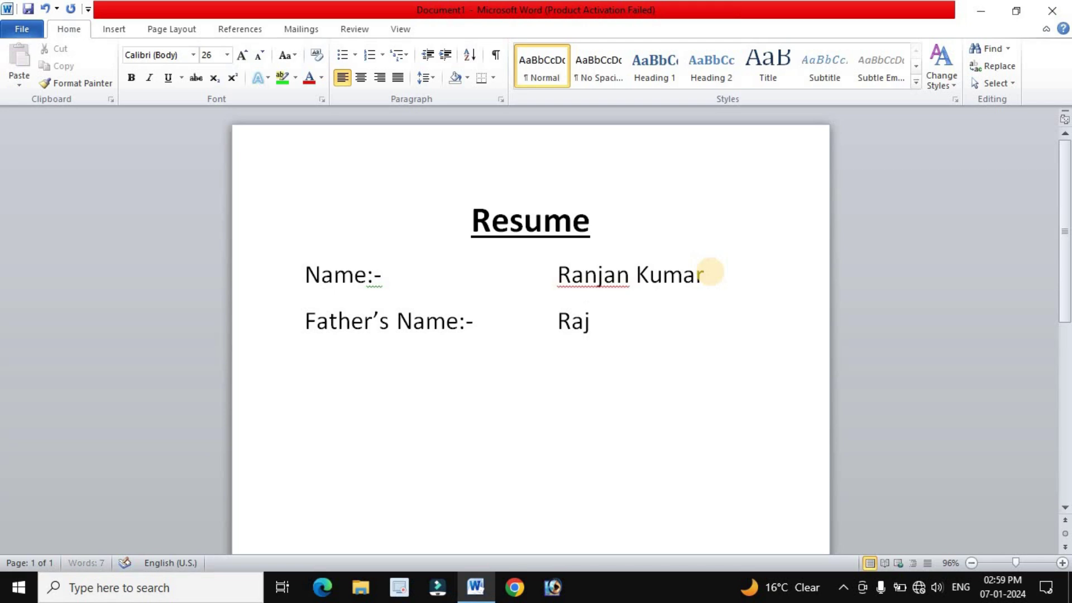
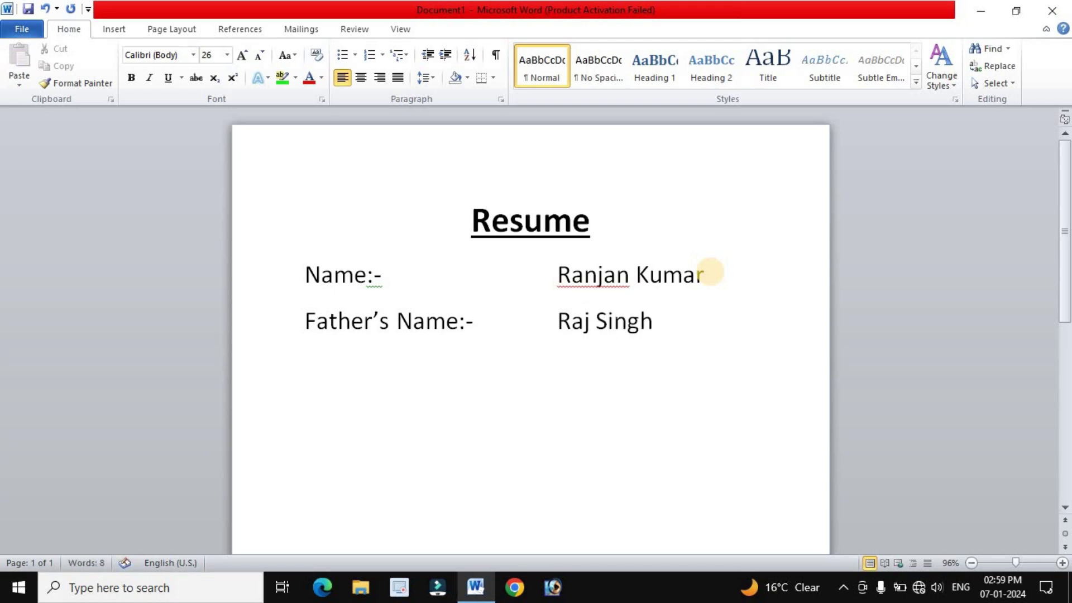
# Add a 'Mother's Name:-' line with the mother's name aligned in the value column.
pyautogui.press('Return')
pyautogui.write("Mother's Name")
pyautogui.press('BackSpace')
pyautogui.write(':-')
pyautogui.press('Tab')
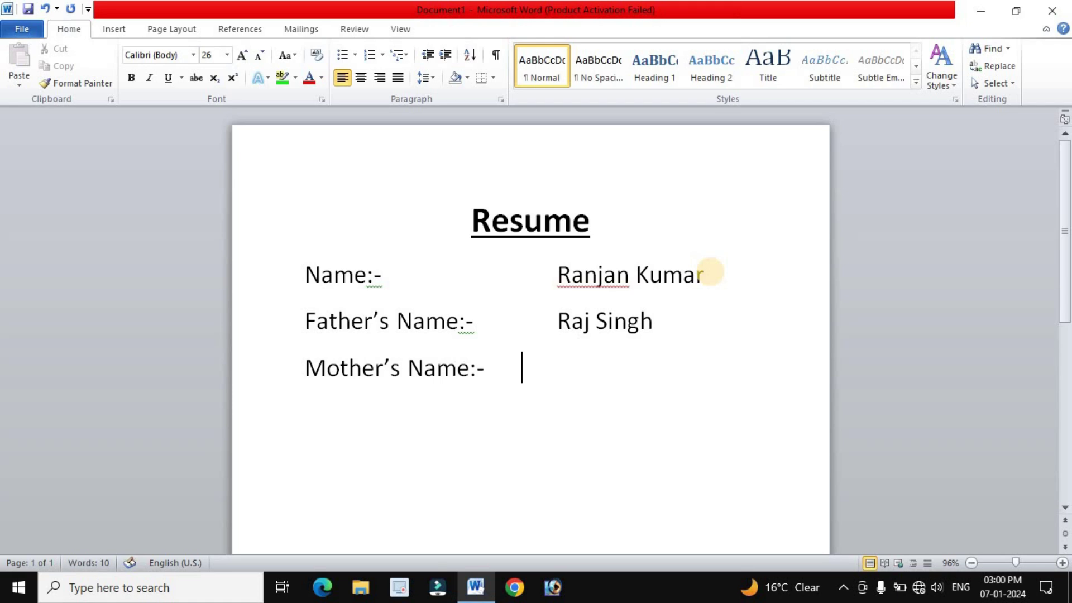
pyautogui.press('Tab')
pyautogui.press('Tab')
pyautogui.press('BackSpace')
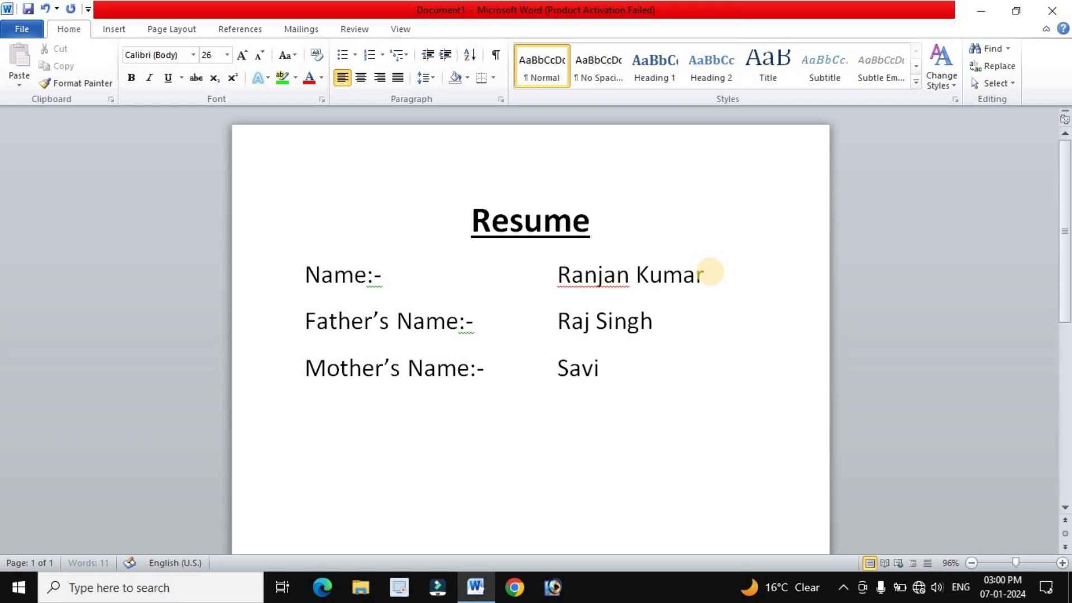
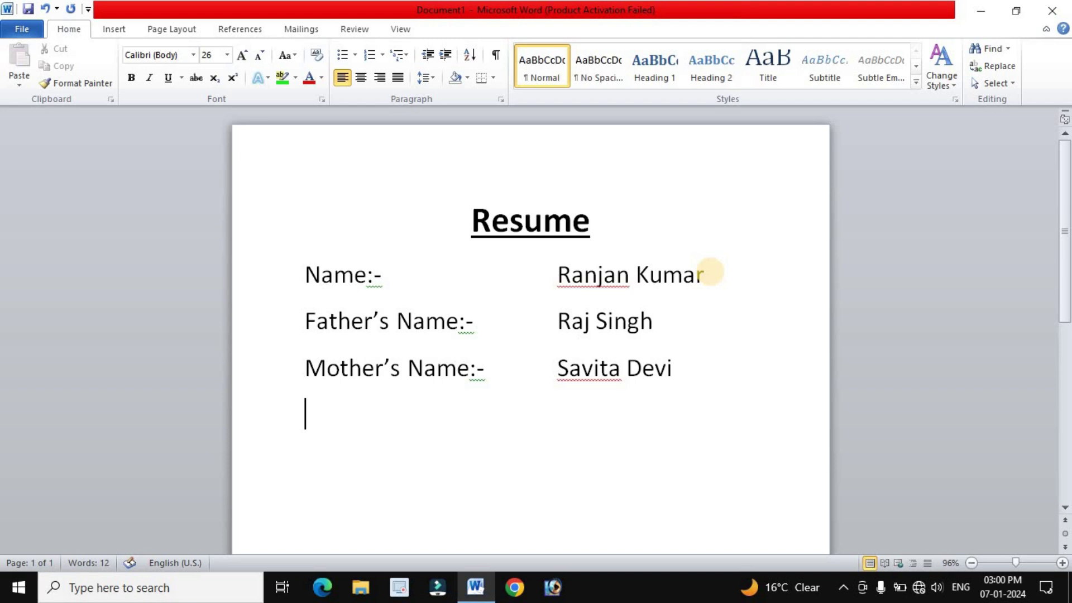
# Add a 'Mob. No.:-' line with the phone number.
pyautogui.write('Mo')
pyautogui.write('b')
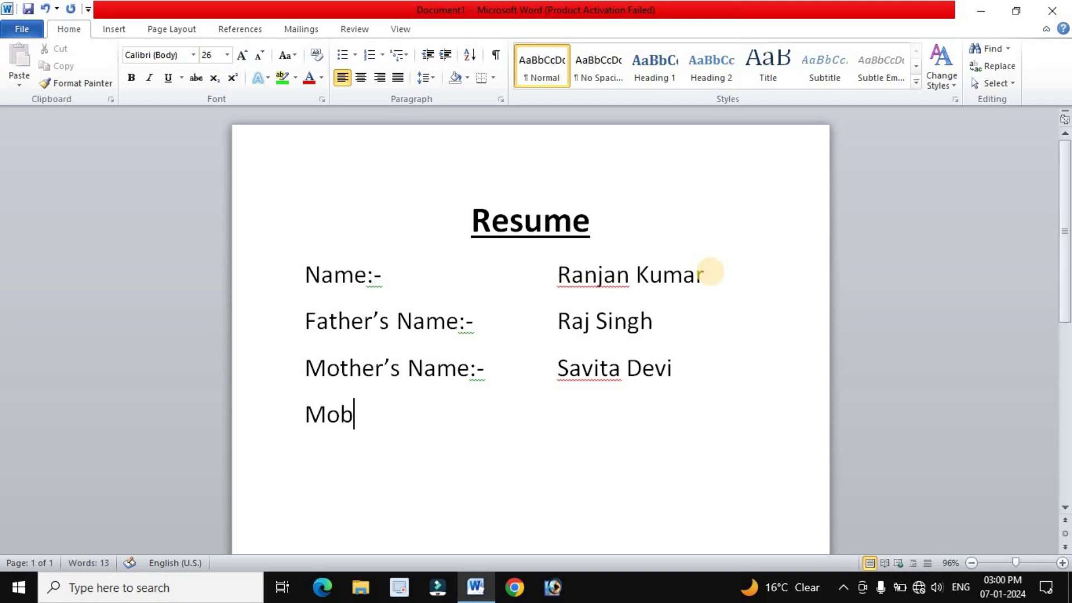
pyautogui.write('.')
pyautogui.write(' No.:-')
pyautogui.press('Tab')
pyautogui.press('Tab')
pyautogui.press('Tab')
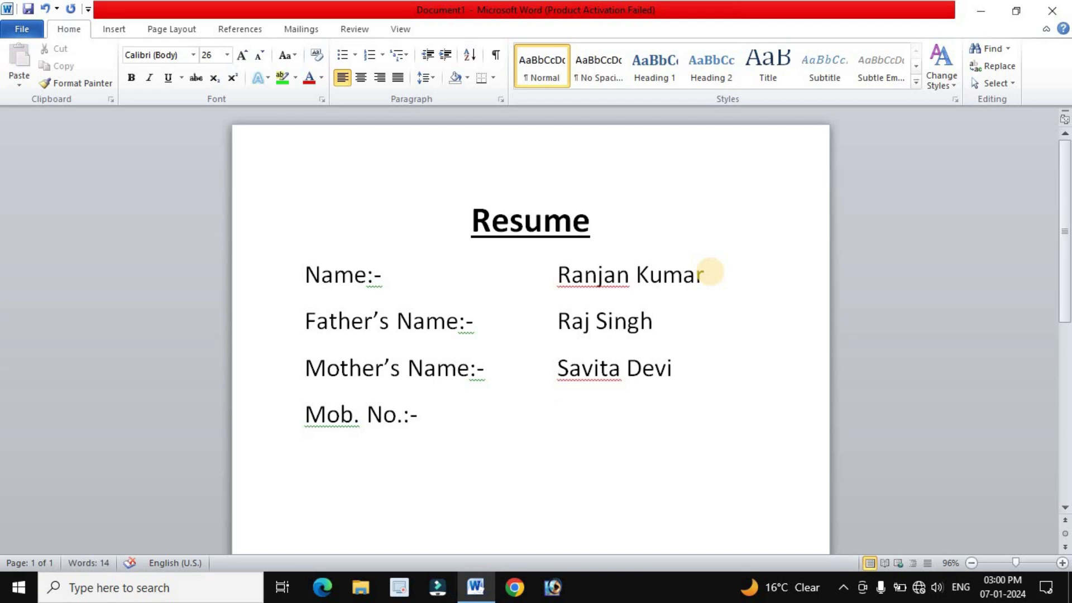
pyautogui.write('00000000')
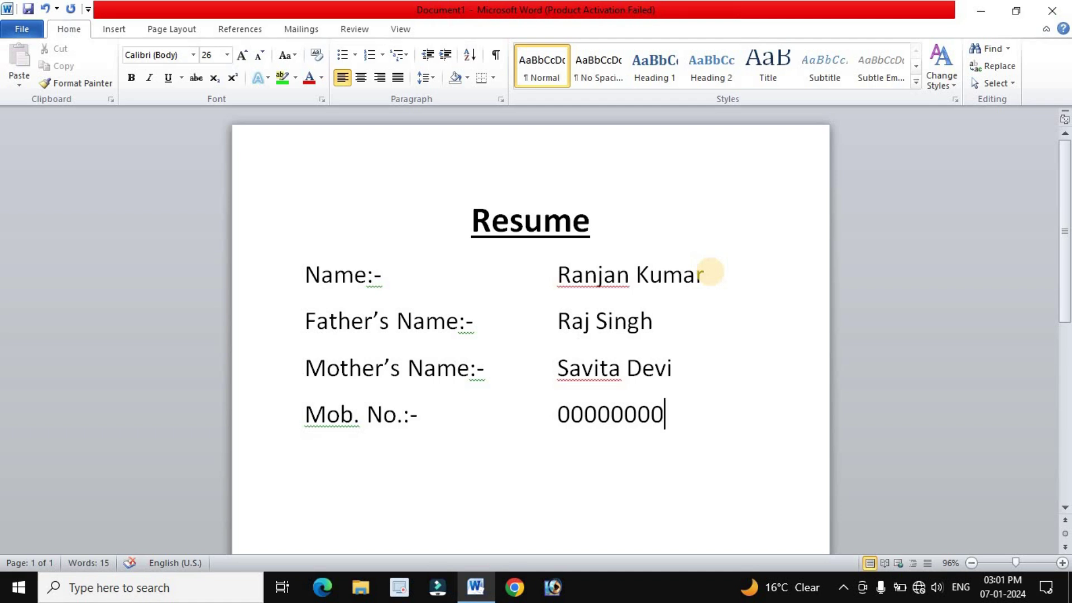
# Add a 'Sex:- Male' line and start a 'Vill.:-' line.
pyautogui.press('Return')
pyautogui.write('Sex:-')
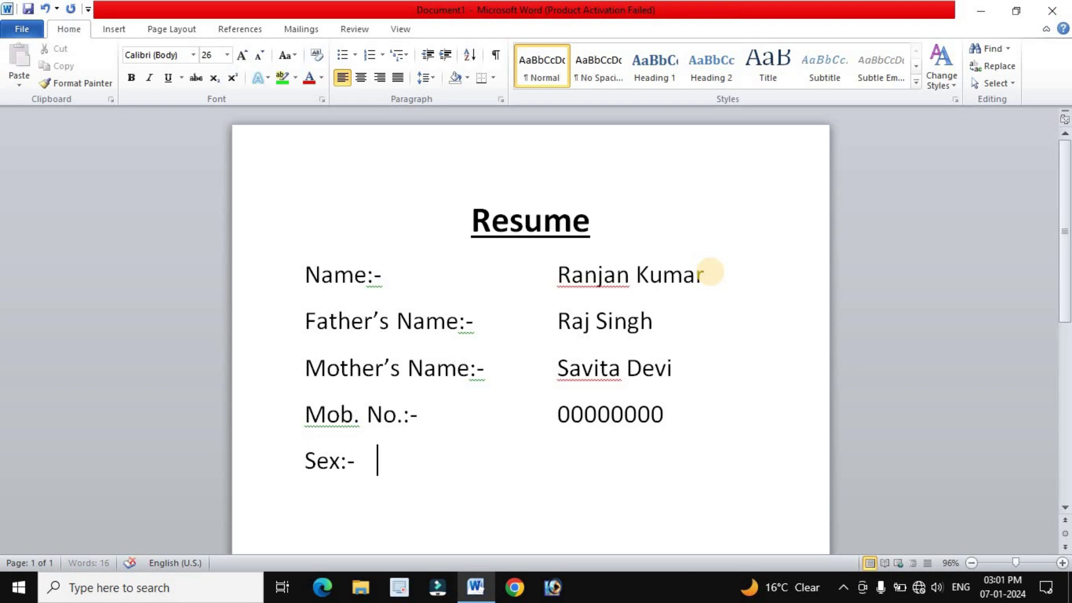
pyautogui.press('Tab')
pyautogui.write('Male')
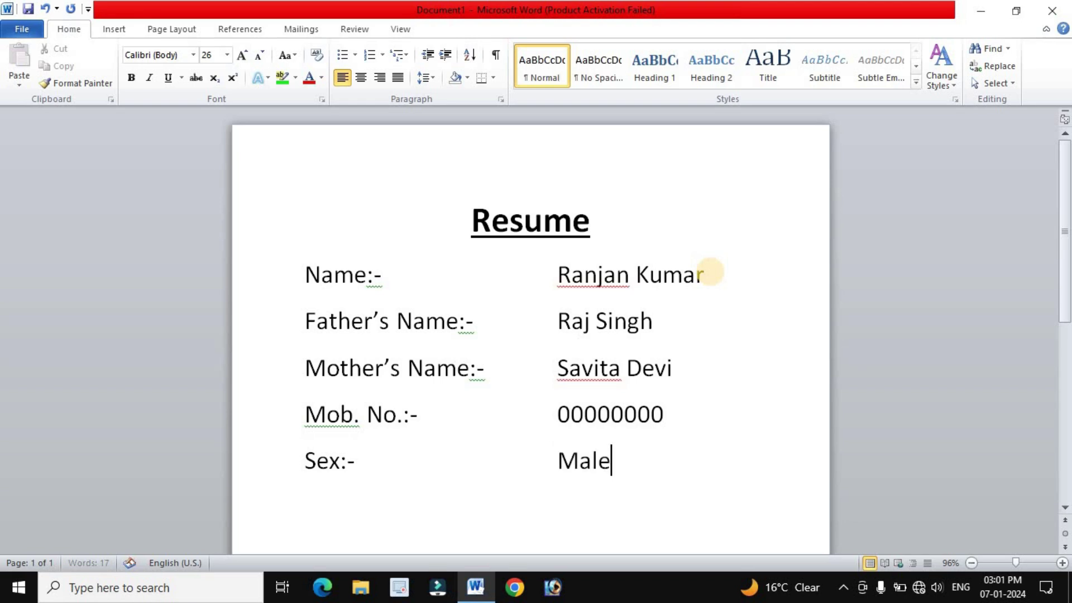
pyautogui.press('Return')
pyautogui.write('Vill.')
pyautogui.write(':-')
pyautogui.press('Tab')
pyautogui.press('Tab')
pyautogui.press('Tab')
pyautogui.press('Tab')
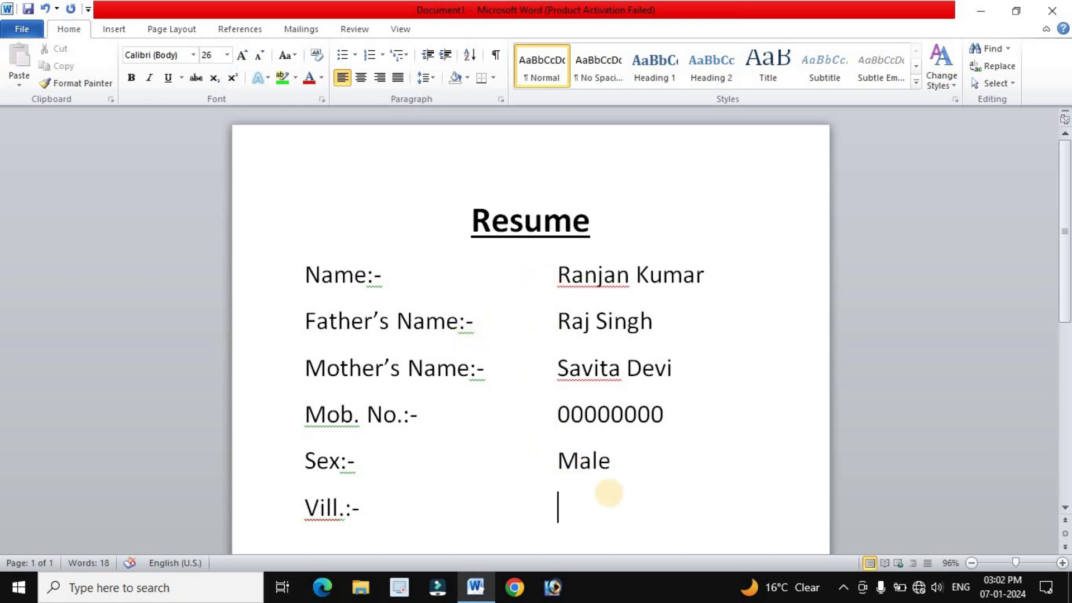
# Enter the village name and add a 'P.O:-' line with the post office name.
pyautogui.write('Gudgav')
pyautogui.press('BackSpace')
pyautogui.write('u')
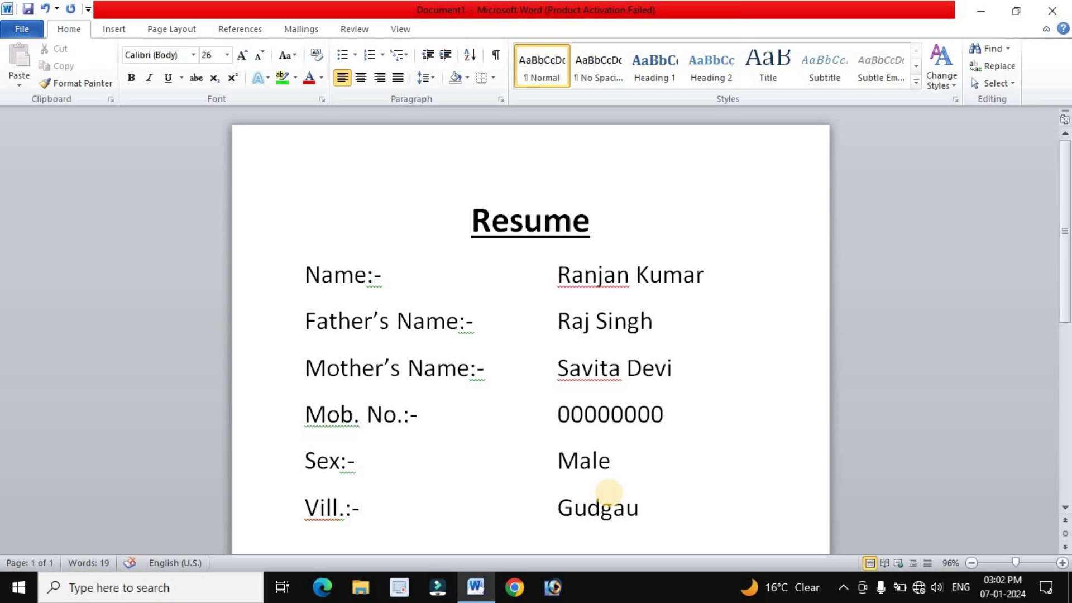
pyautogui.press('Return')
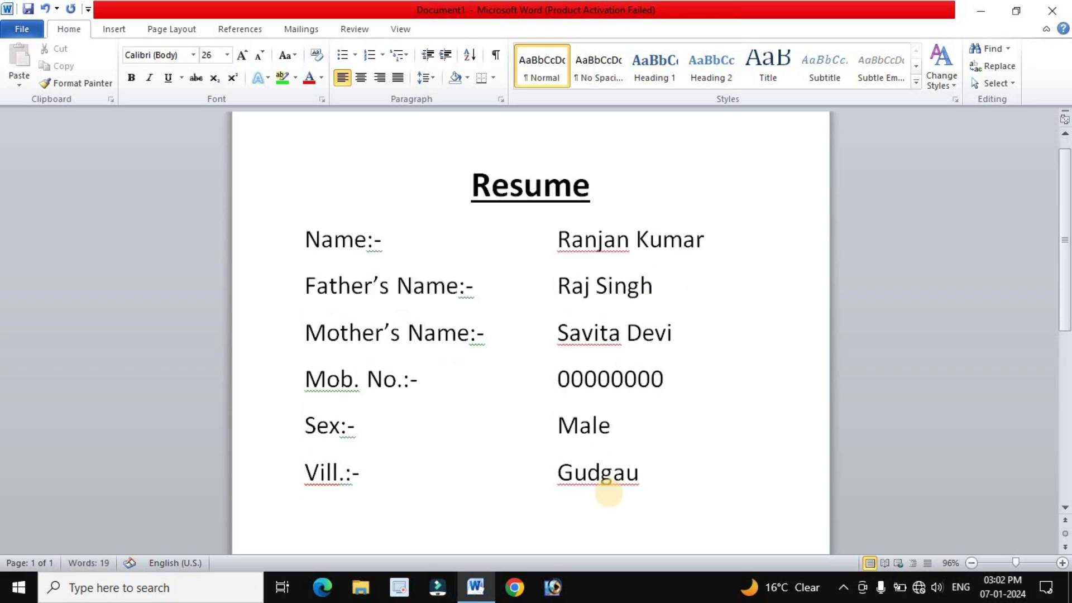
pyautogui.write('P')
pyautogui.write('.')
pyautogui.write('O:-')
pyautogui.press('Tab')
pyautogui.press('Tab')
pyautogui.press('Tab')
pyautogui.write('Jhajha')
pyautogui.press('Return')
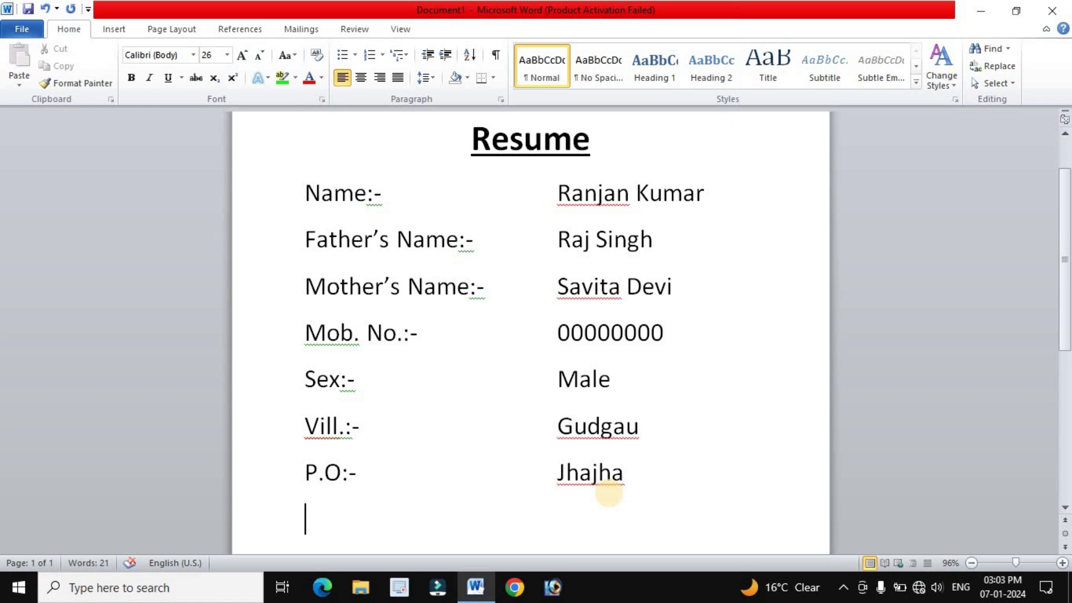
# Add a 'P.S.:-' line with the police station name.
pyautogui.write('P.S')
pyautogui.press('BackSpace')
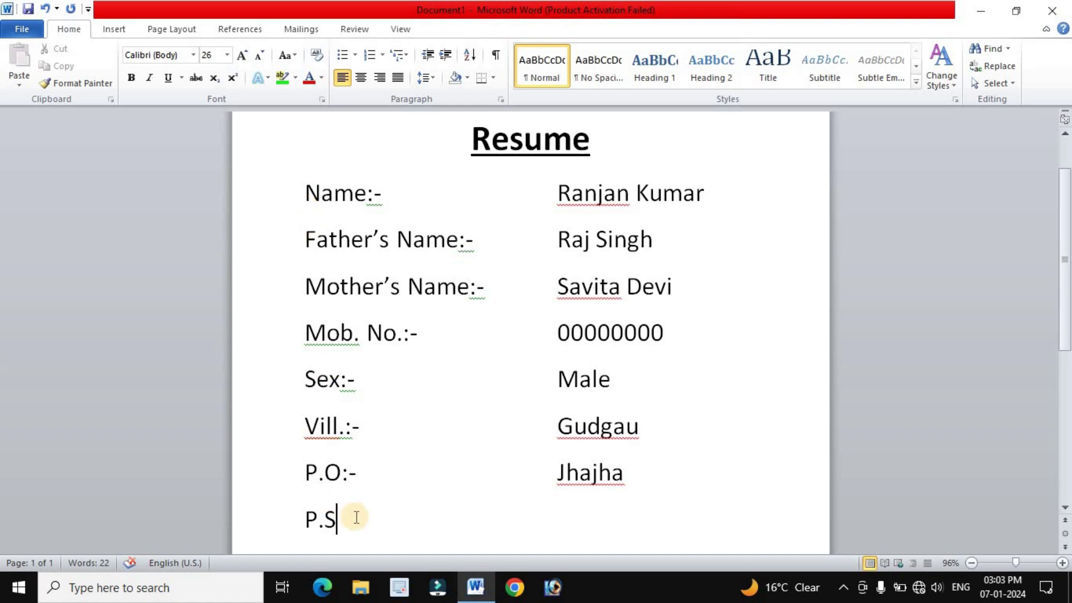
pyautogui.write('.')
pyautogui.write(':-')
pyautogui.press('Tab')
pyautogui.press('Tab')
pyautogui.write('Jh')
pyautogui.write('jaha')
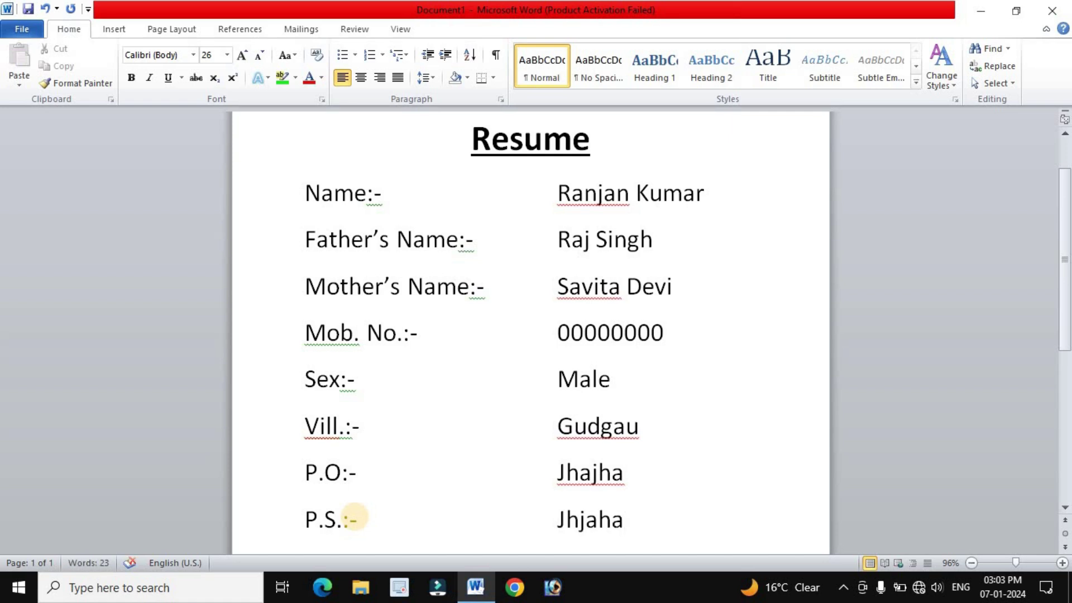
# Add a 'Dist.:-' line with the district name, leaving an empty line below.
pyautogui.press('Return')
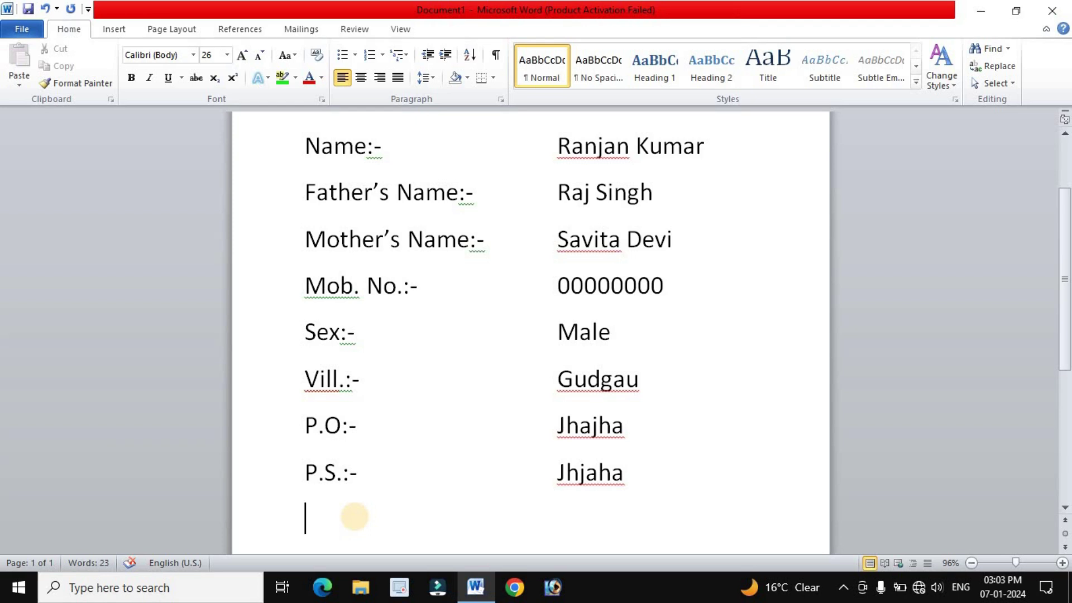
pyautogui.write('d')
pyautogui.press('BackSpace')
pyautogui.write('D')
pyautogui.write('is')
pyautogui.write('t.:')
pyautogui.write('-')
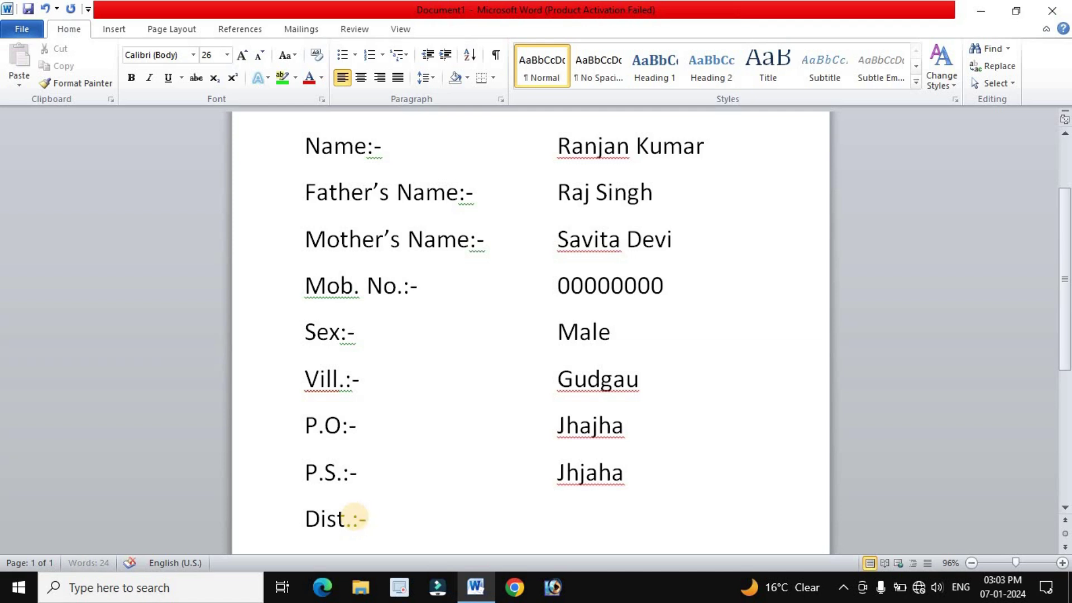
pyautogui.press('Tab')
pyautogui.press('Tab')
pyautogui.write('Jamui')
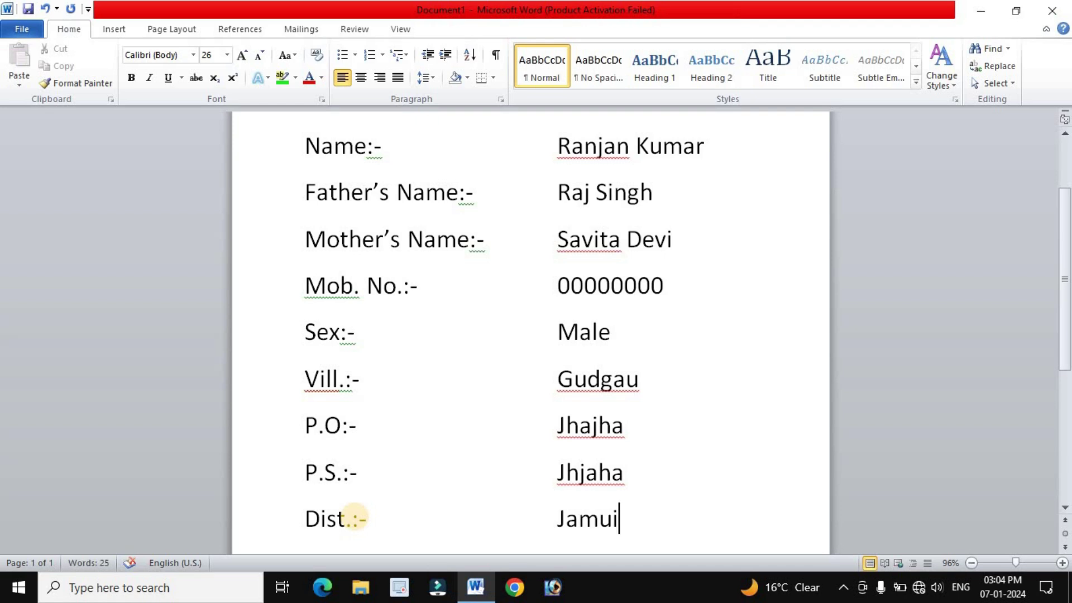
pyautogui.press('Return')
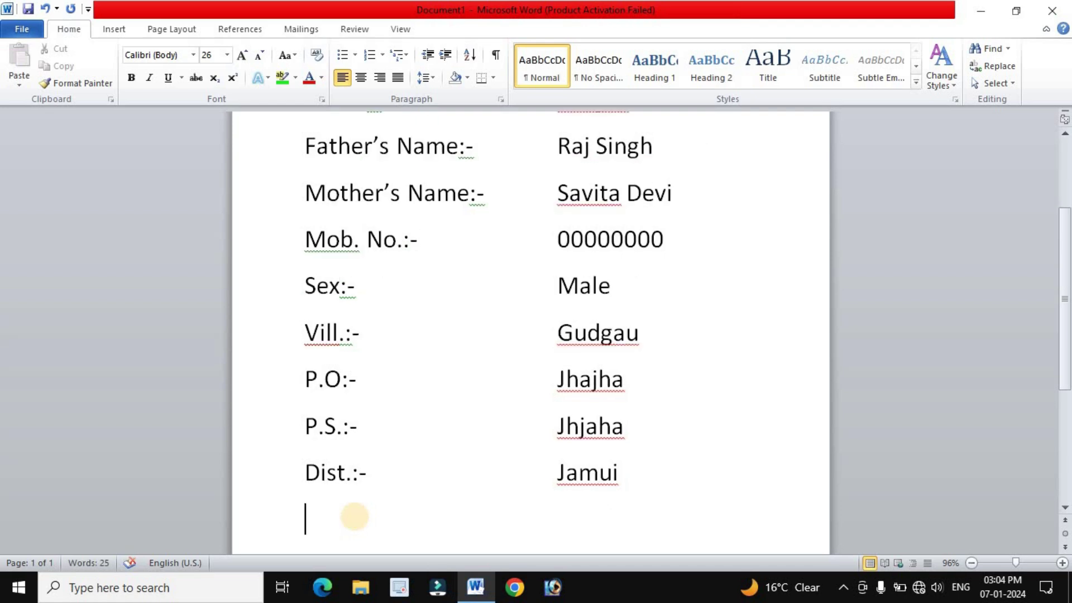
# Add a 'State:-' line with the value Bihar.
pyautogui.write('Sa')
pyautogui.press('BackSpace')
pyautogui.write('tate')
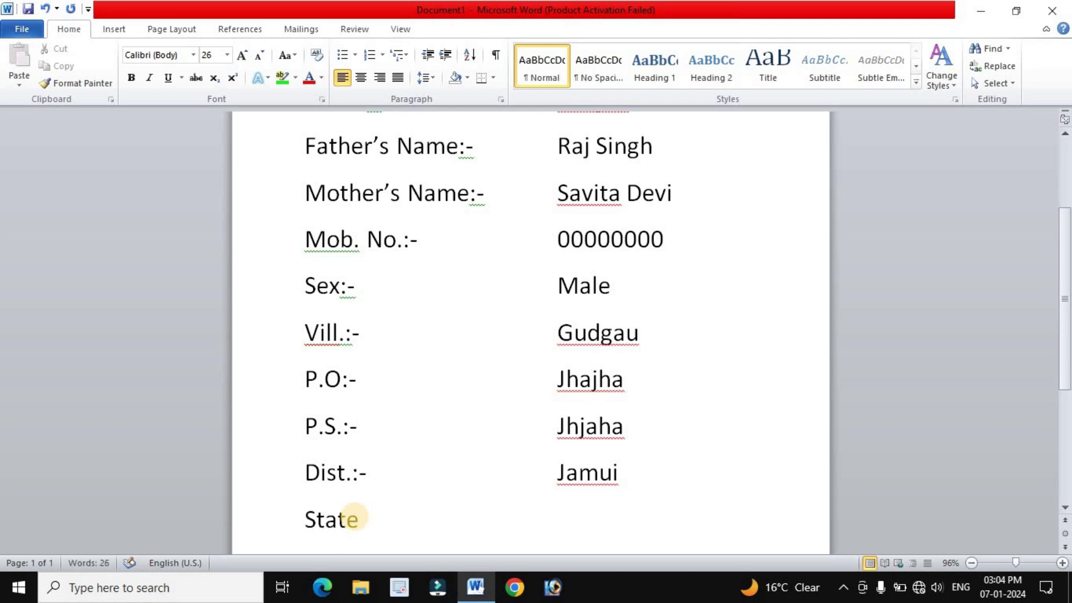
pyautogui.write(':-')
pyautogui.press('Tab')
pyautogui.write('Bu')
pyautogui.press('BackSpace')
pyautogui.write('ihar')
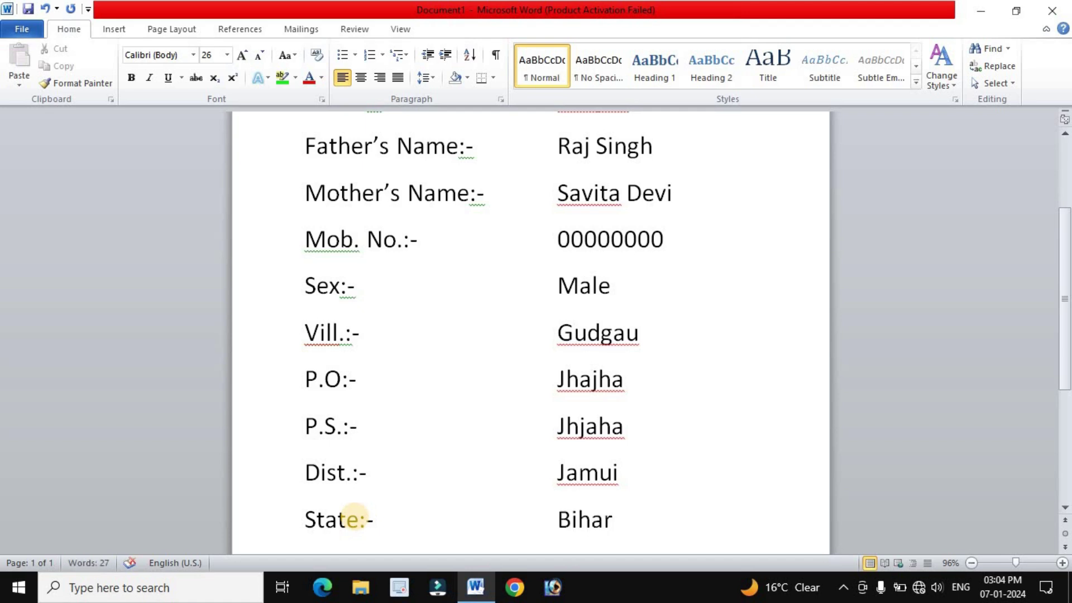
# Add a 'Pin Code:-' line with the PIN code and an empty line below.
pyautogui.press('Return')
pyautogui.write('Pin')
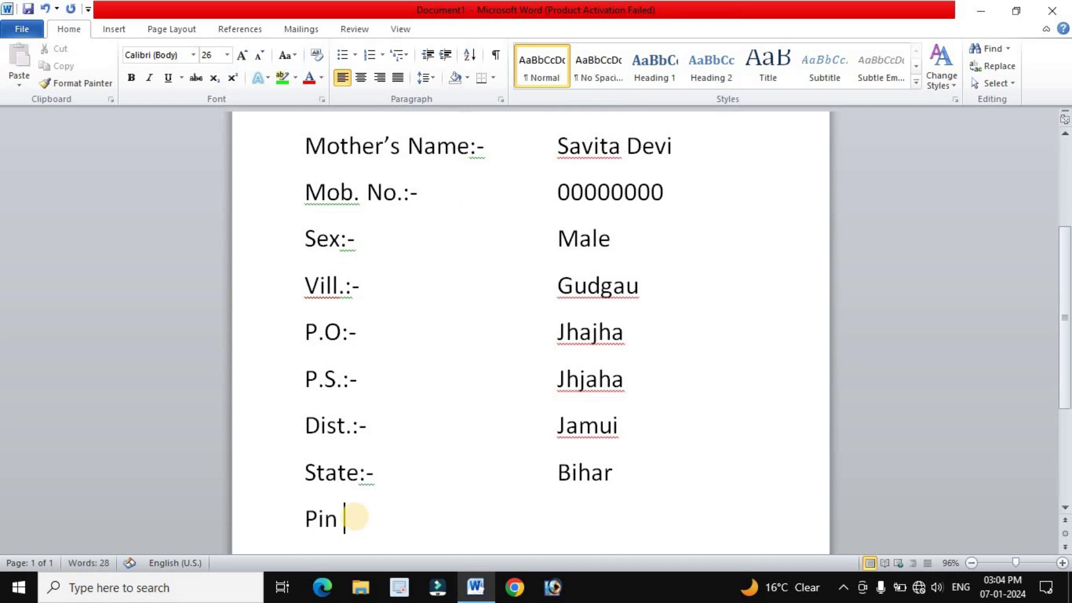
pyautogui.write(' Code')
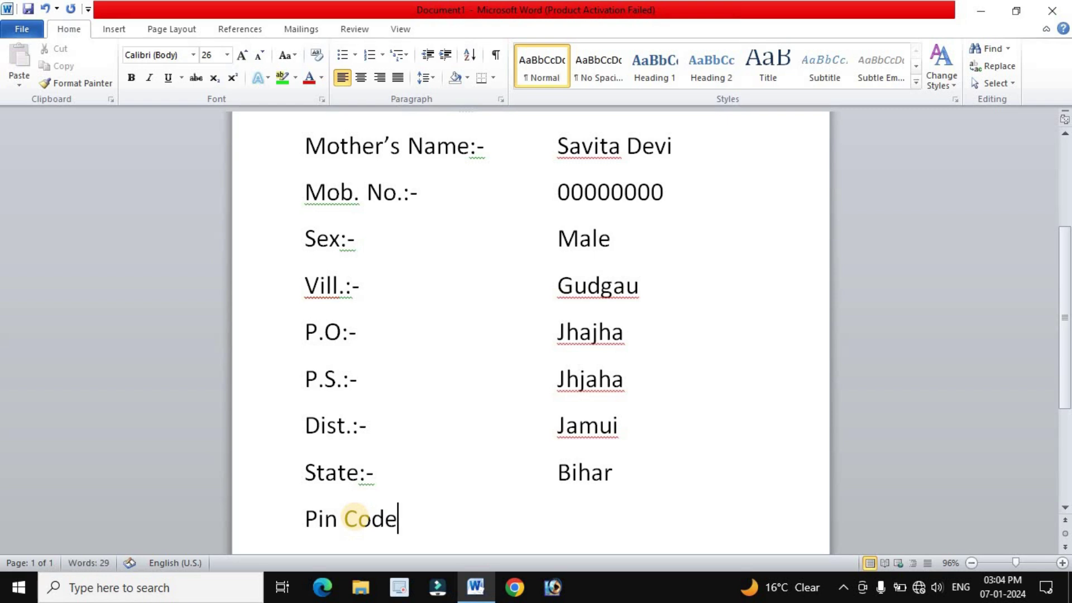
pyautogui.write(':-')
pyautogui.press('Tab')
pyautogui.press('Tab')
pyautogui.write('875492')
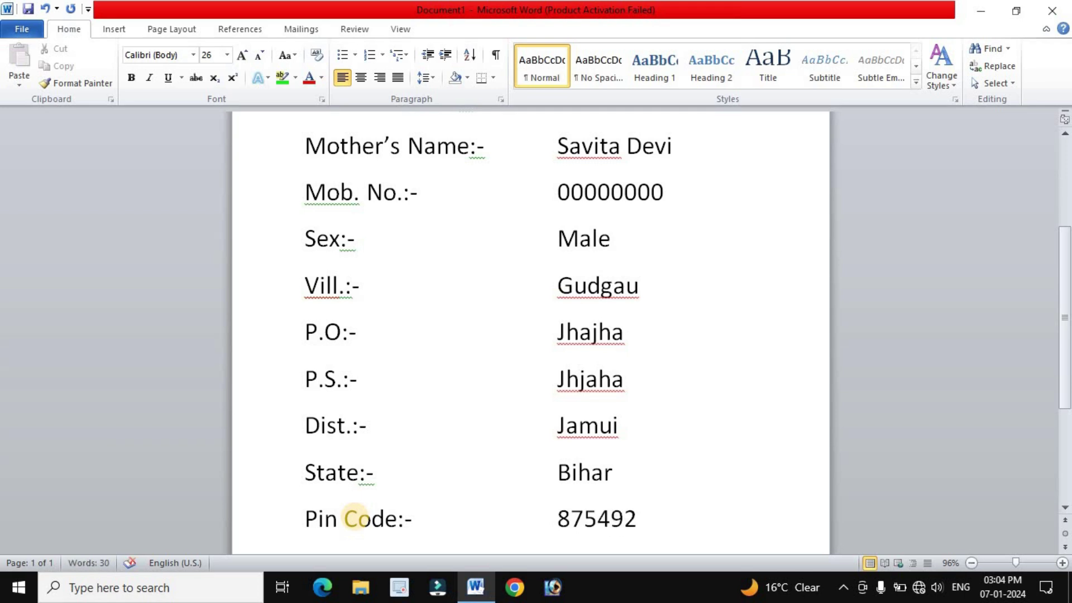
pyautogui.press('Return')
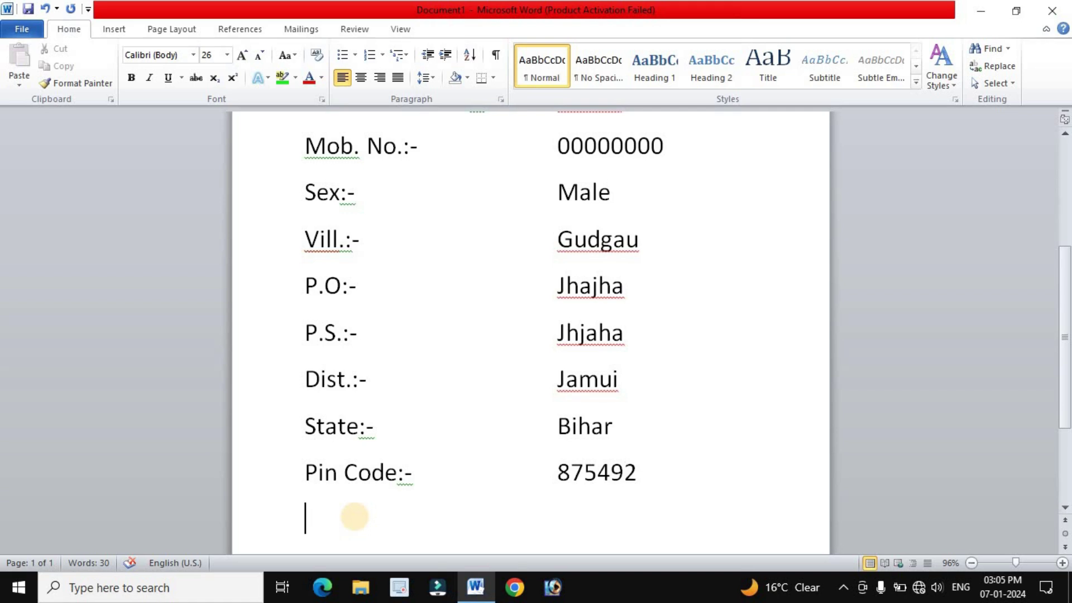
# Scroll the resume down slightly.
pyautogui.scroll(-3, 355, 516)
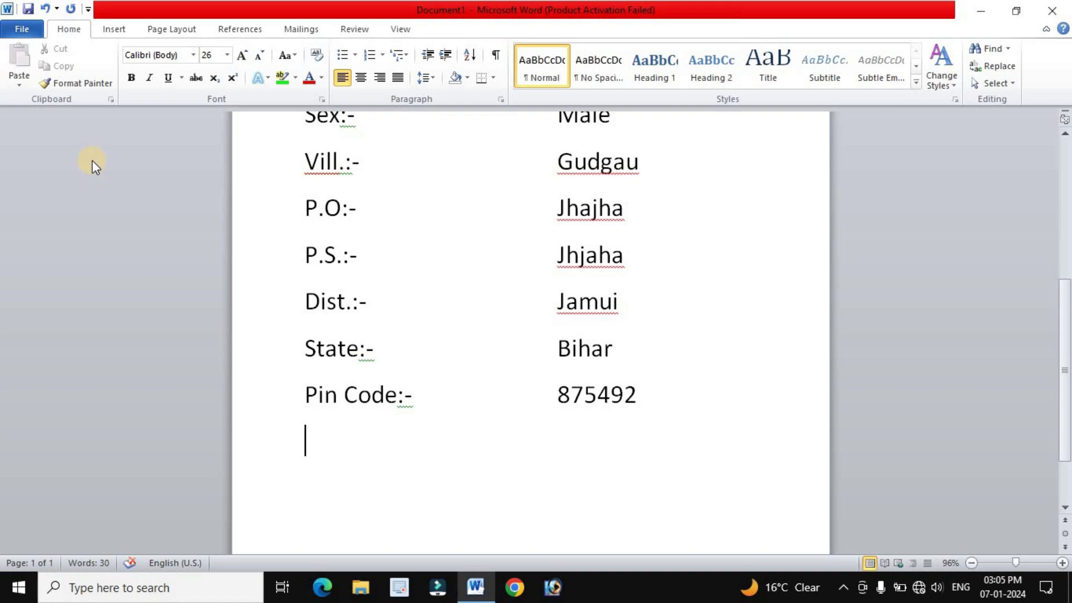
# Insert a blank table of 5 columns by 3 rows beneath the Pin Code line.
pyautogui.click(115, 32)
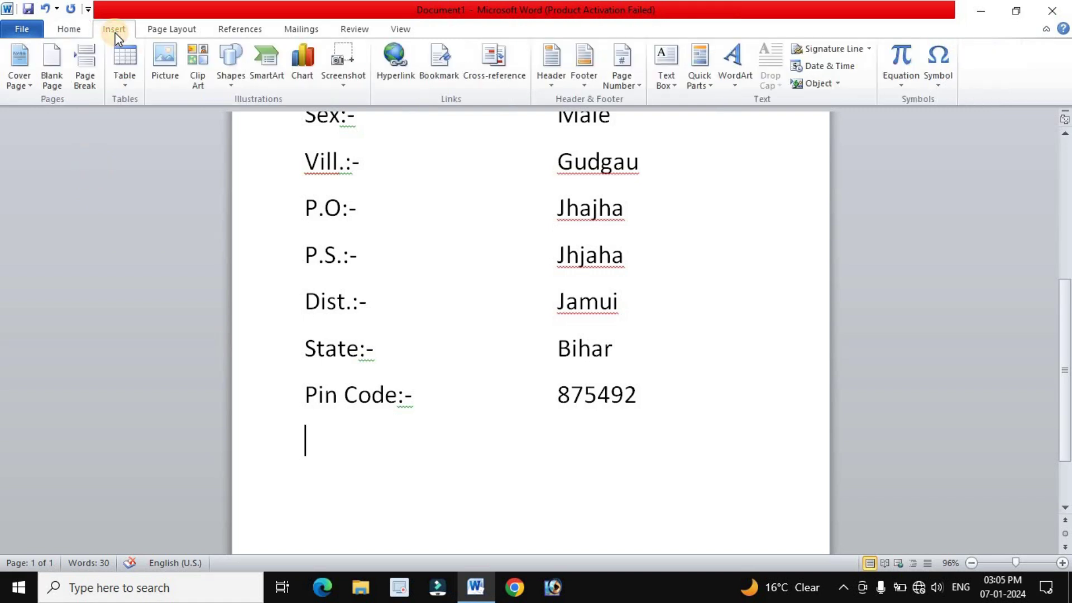
pyautogui.click(132, 68)
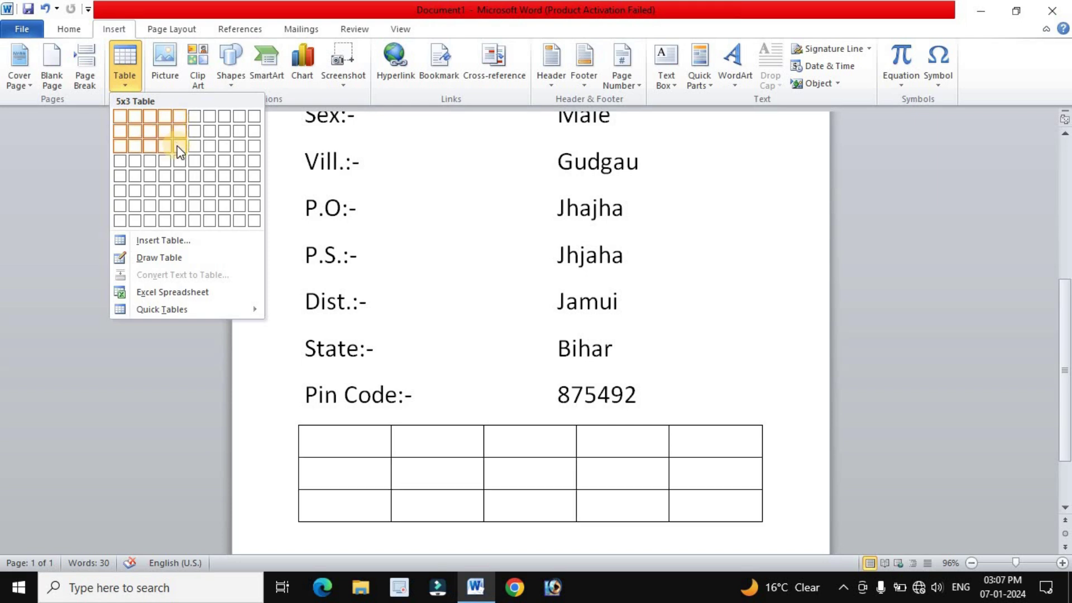
pyautogui.click(176, 146)
pyautogui.scroll(-2, 363, 362)
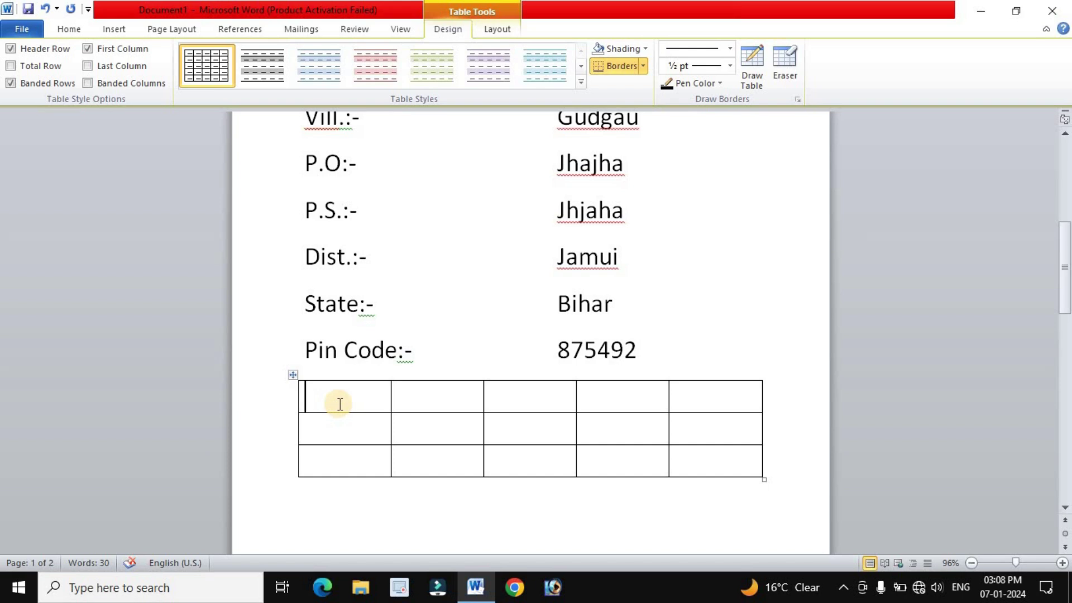
# Enter the headings Class, School and Board in the first three header cells.
pyautogui.write('Class')
pyautogui.click(424, 402)
pyautogui.write('School')
pyautogui.click(523, 402)
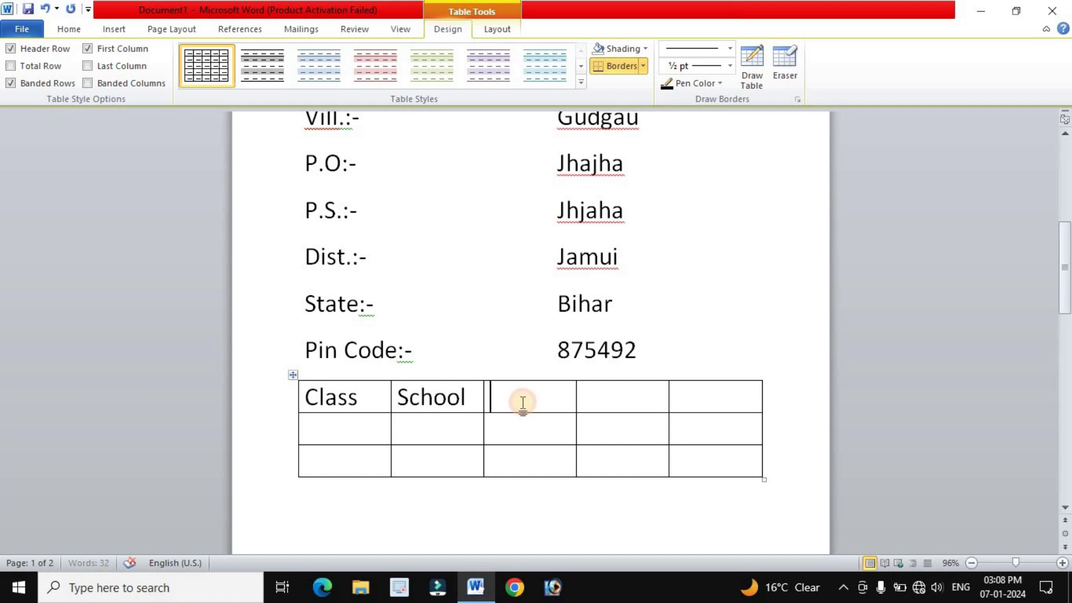
pyautogui.write('Bp')
pyautogui.press('BackSpace')
pyautogui.write('oard')
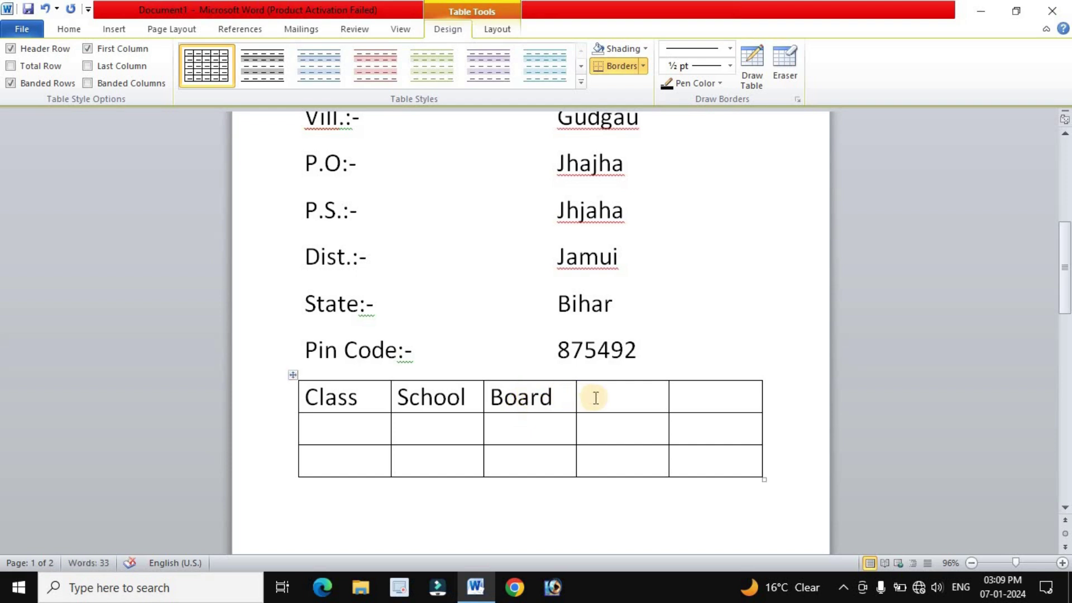
# Enter the headings Year and Mark in the last two header cells.
pyautogui.click(612, 397)
pyautogui.write('Yar')
pyautogui.press('BackSpace')
pyautogui.press('BackSpace')
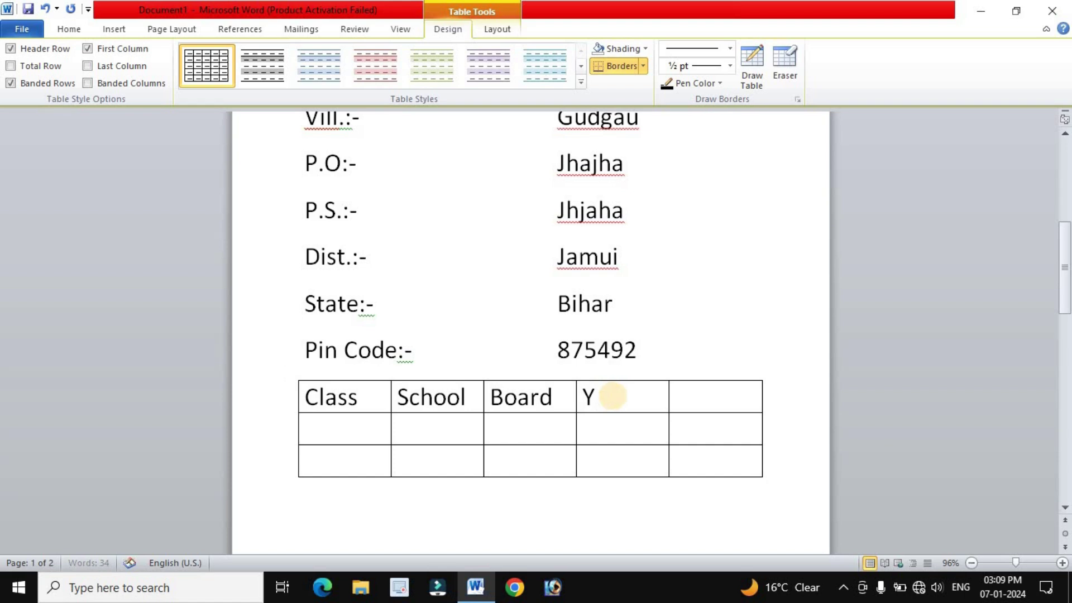
pyautogui.write('ear')
pyautogui.click(745, 393)
pyautogui.write('Mark')
# Fill the second row's Class, School and Board cells with 10th, Jhajha and Patna.
pyautogui.click(343, 435)
pyautogui.write('10th')
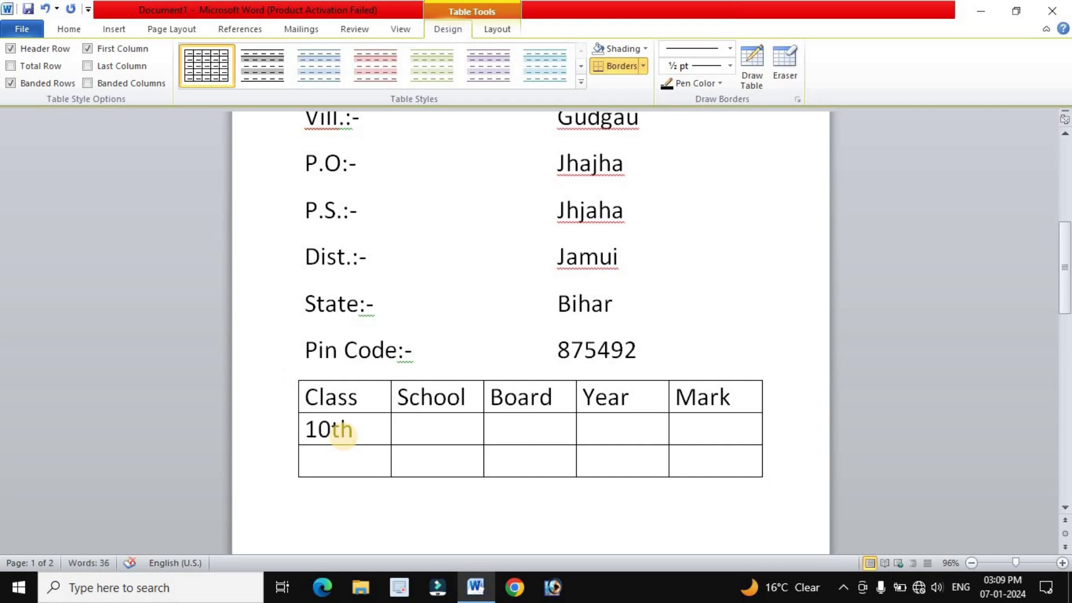
pyautogui.click(416, 442)
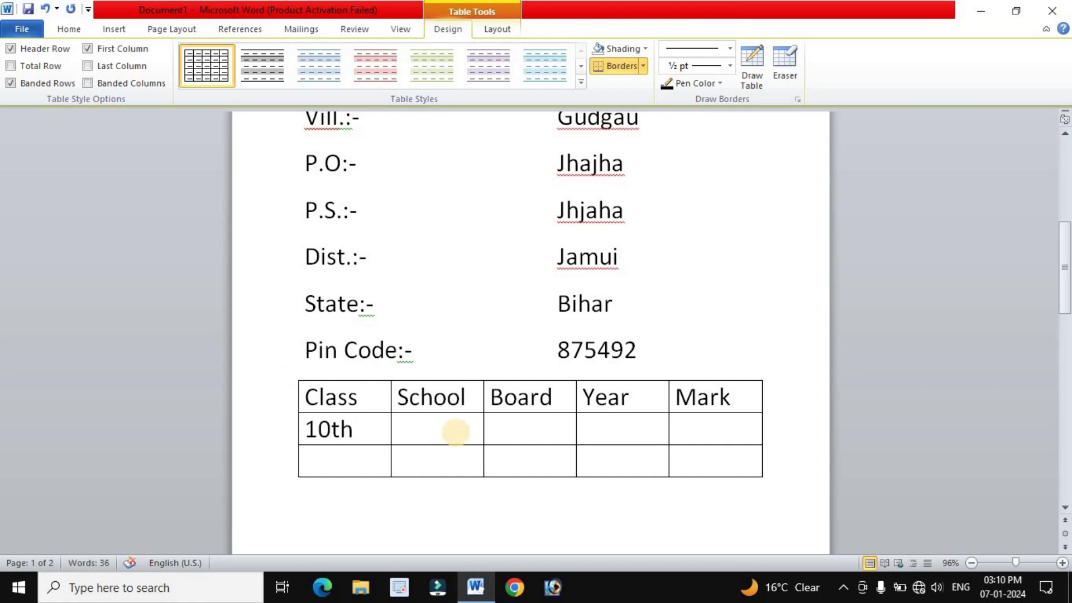
pyautogui.write('Jhajha')
pyautogui.click(525, 427)
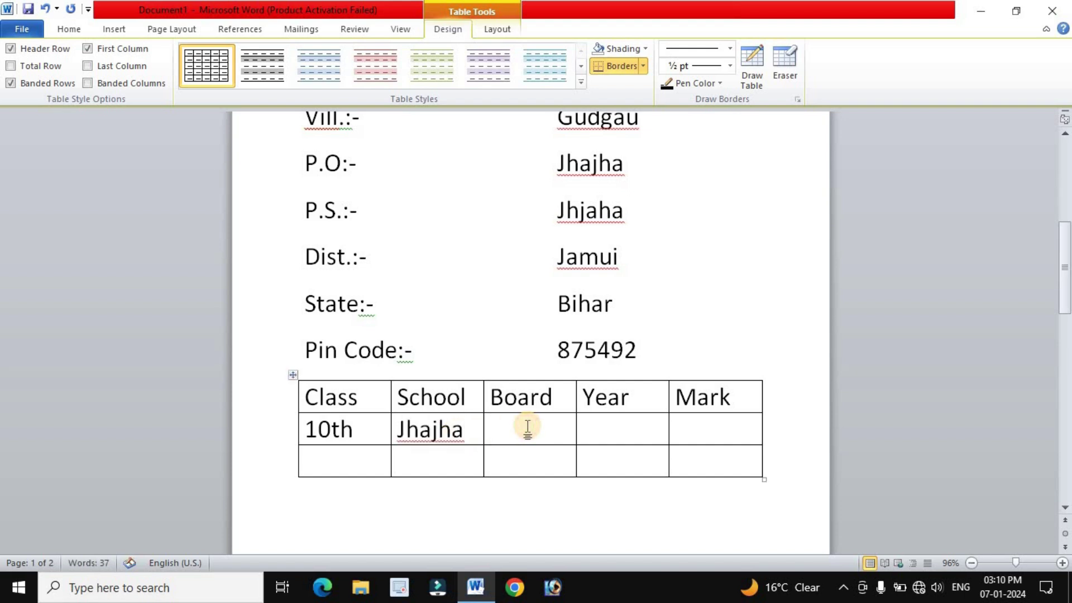
pyautogui.write('Patna')
# Enter 2018 as the Year and 350 as the Mark in the second row.
pyautogui.click(600, 424)
pyautogui.write('20')
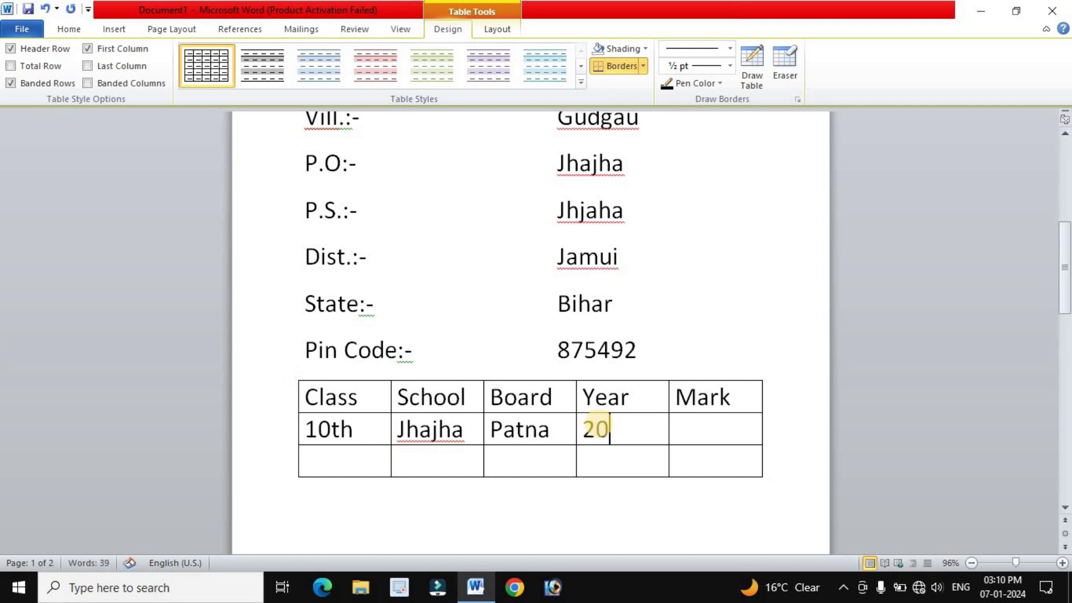
pyautogui.write('18')
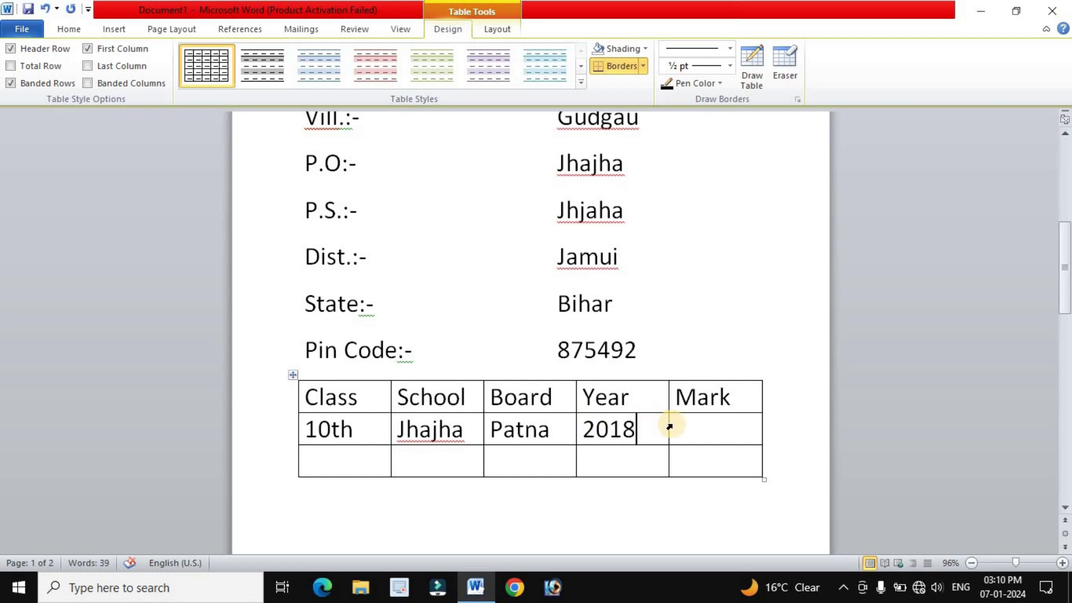
pyautogui.click(690, 428)
pyautogui.write('4')
pyautogui.press('BackSpace')
pyautogui.write('350')
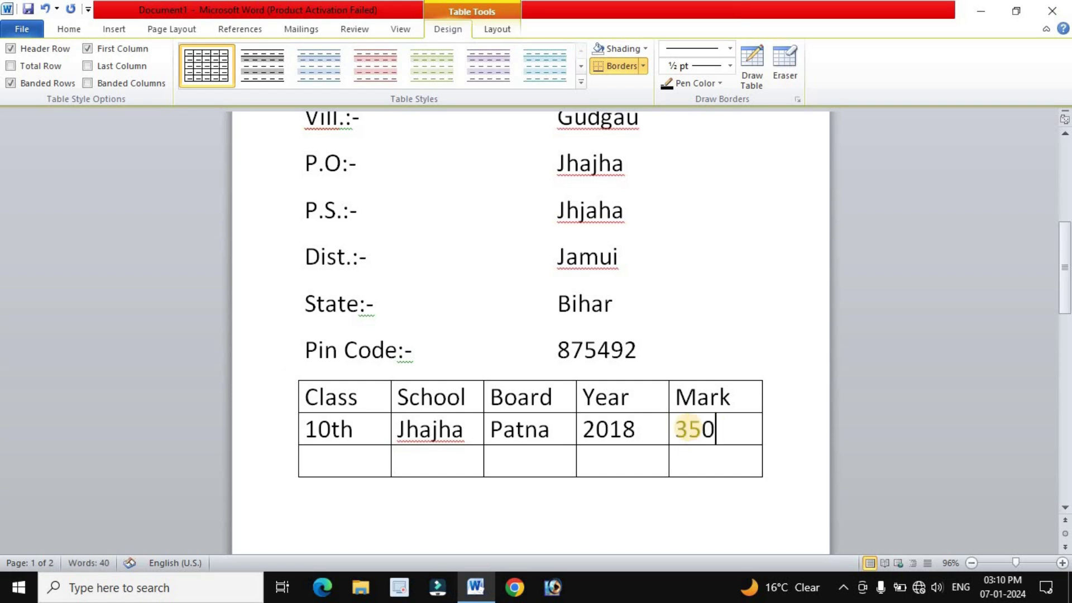
pyautogui.click(321, 458)
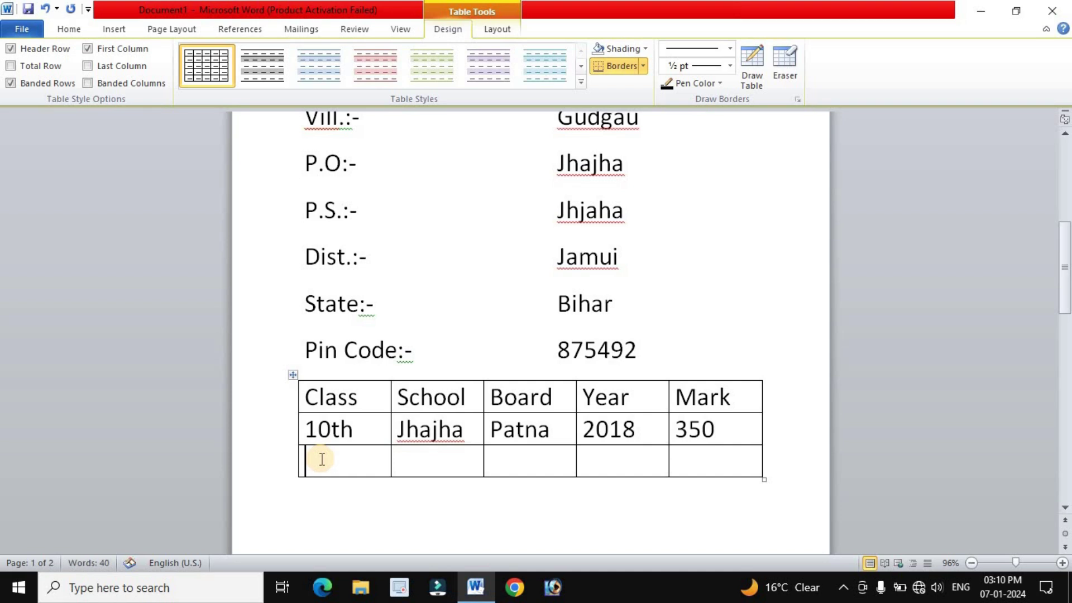
# Enter 12th and Jhajha in the third row, narrowing the Class column and replacing stray text.
pyautogui.write('12th')
pyautogui.click(408, 458)
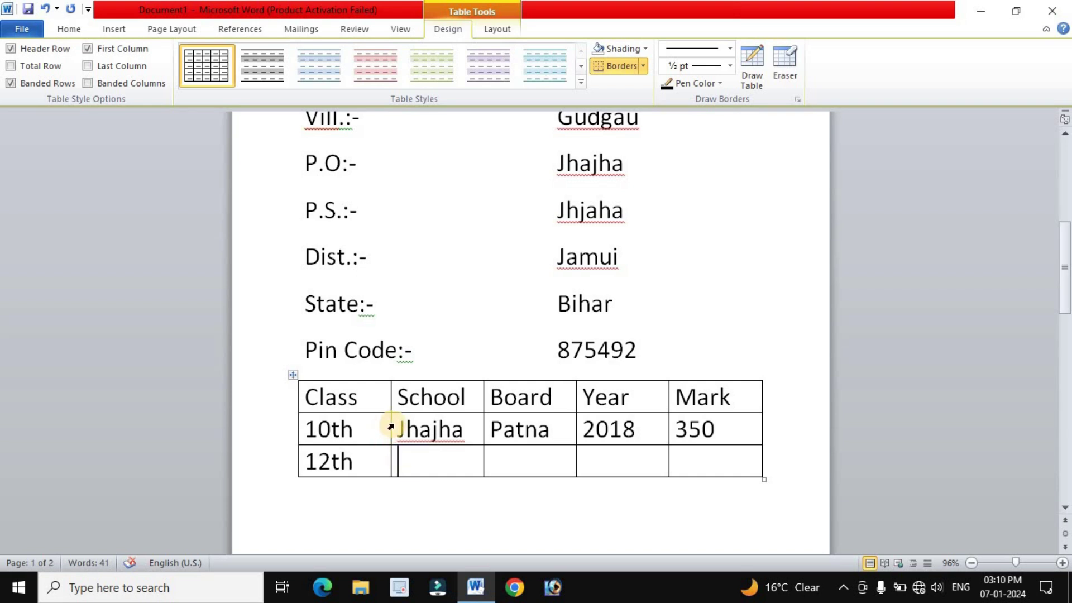
pyautogui.moveTo(390, 426); pyautogui.dragTo(363, 428)
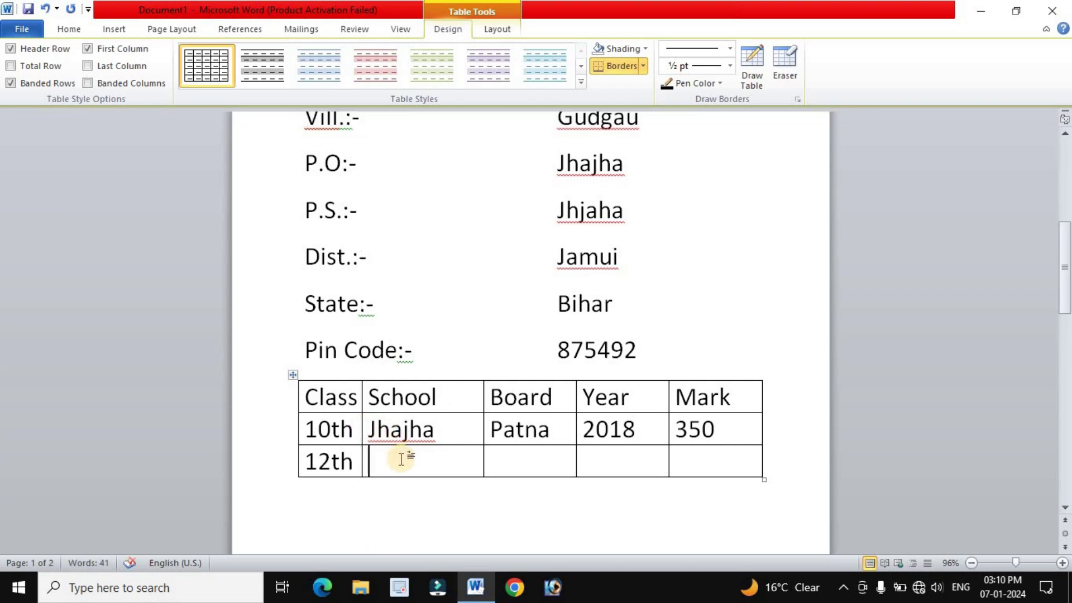
pyautogui.write('hshhhh')
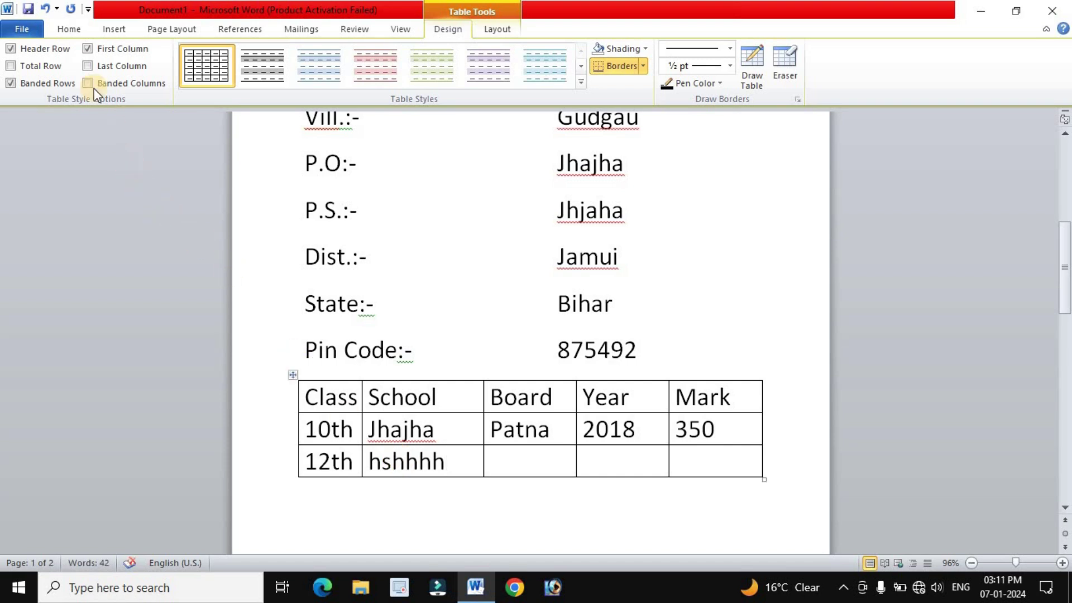
pyautogui.click(68, 31)
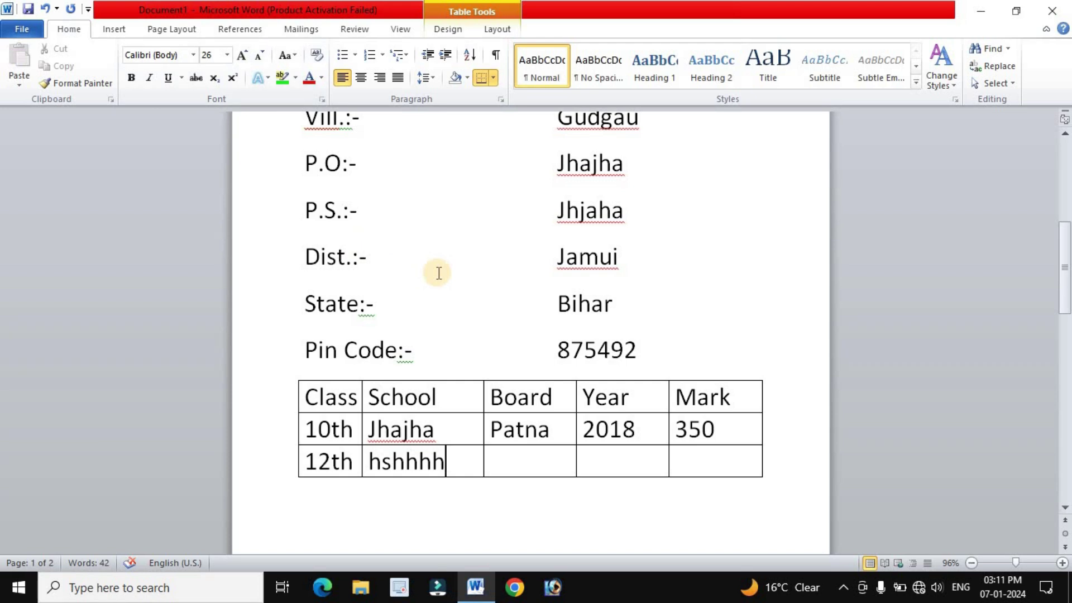
pyautogui.doubleClick(443, 469)
pyautogui.press('Delete')
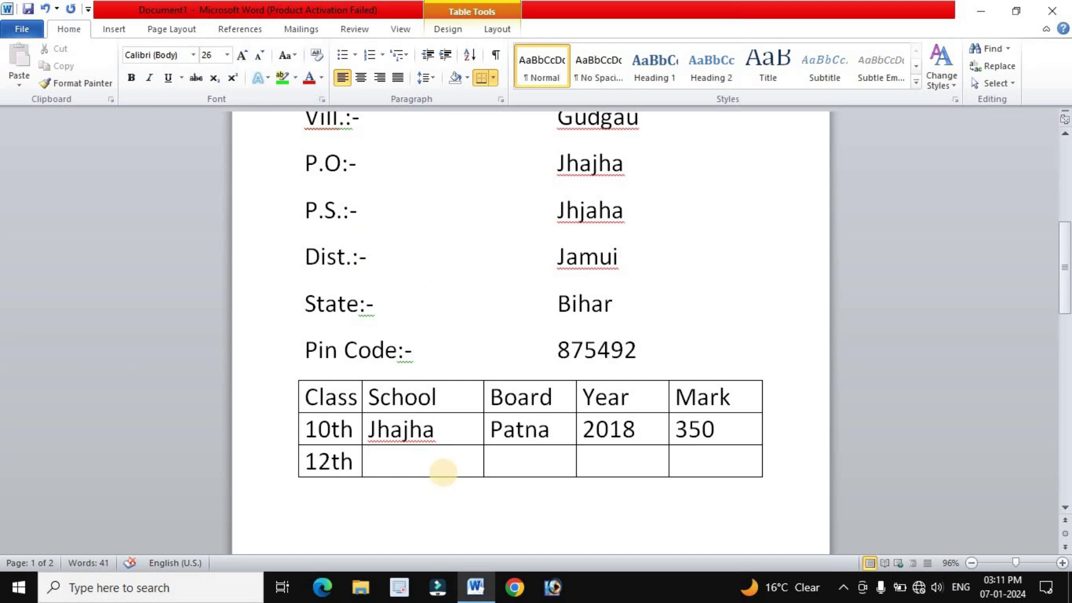
pyautogui.write('Jhajha')
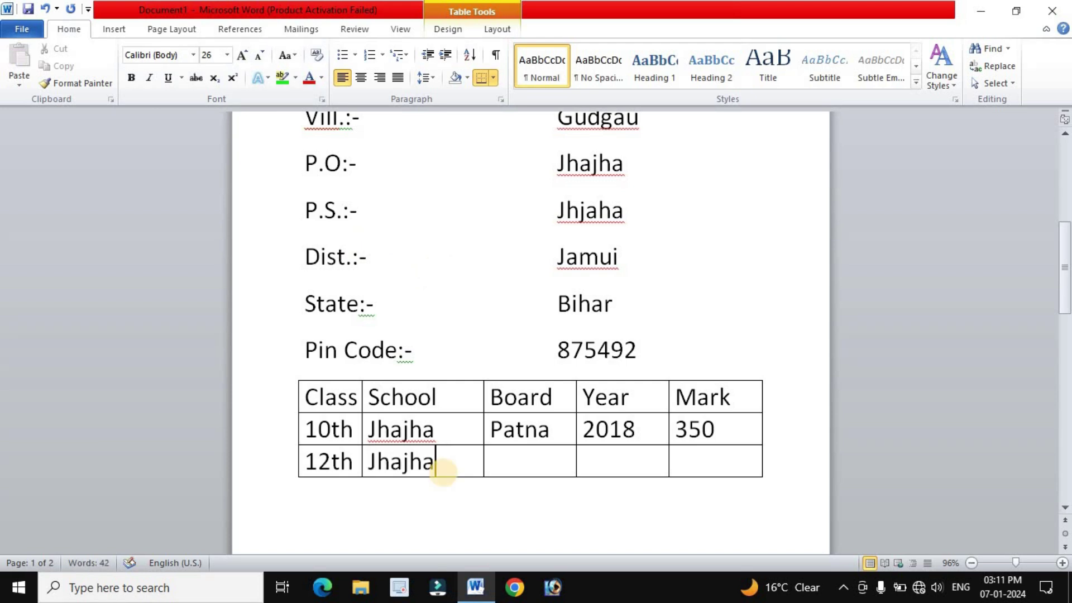
# Fill the third row's Board, Year and Mark cells with patna, 2020 and 300.
pyautogui.click(516, 466)
pyautogui.write('patna')
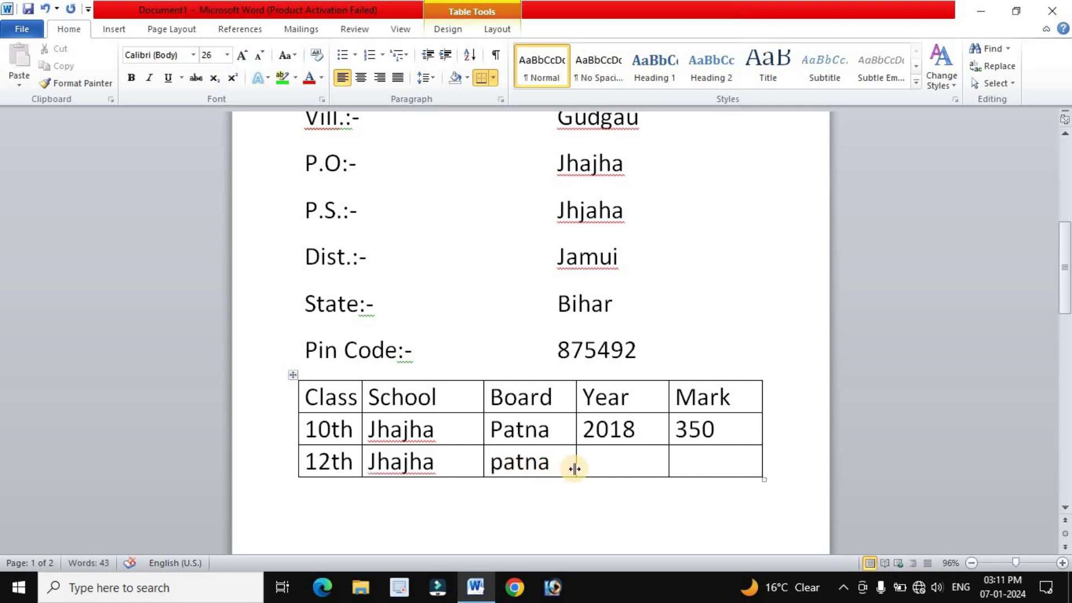
pyautogui.click(606, 466)
pyautogui.write('2020')
pyautogui.click(688, 465)
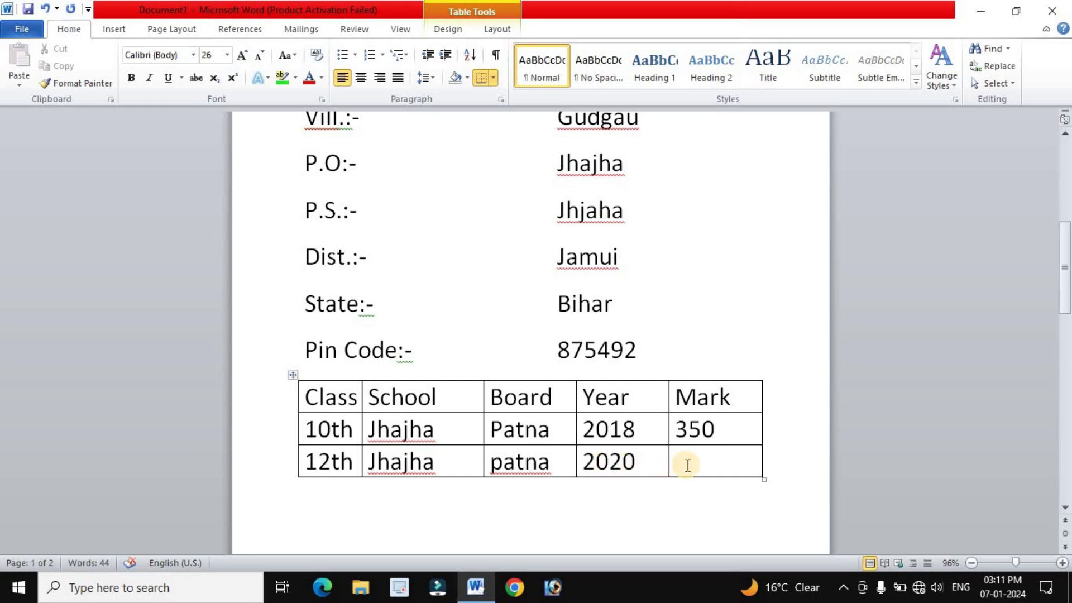
pyautogui.write('300')
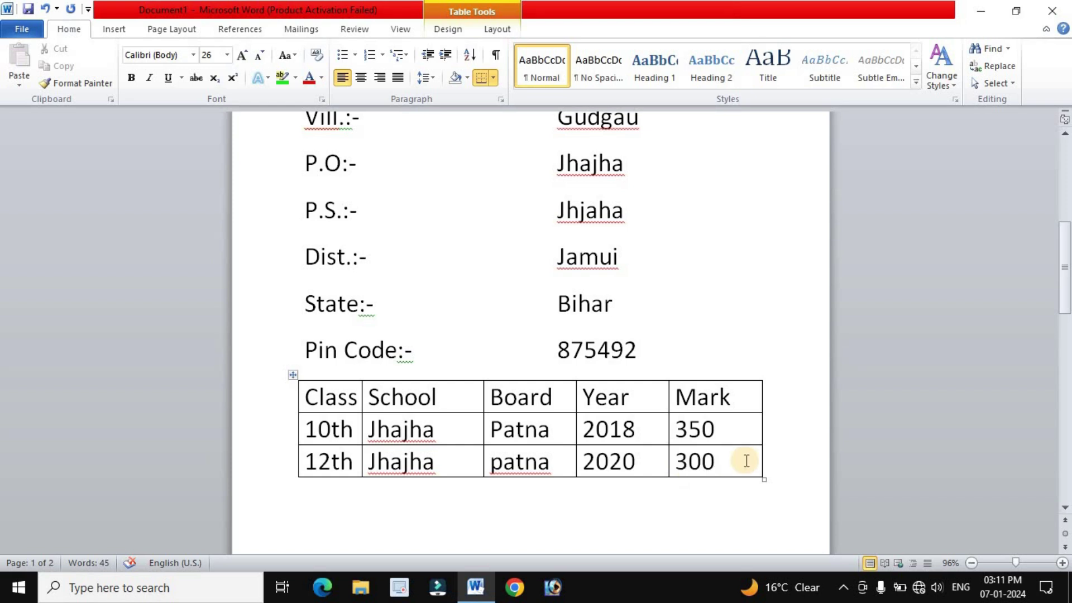
pyautogui.scroll(-2, 746, 461)
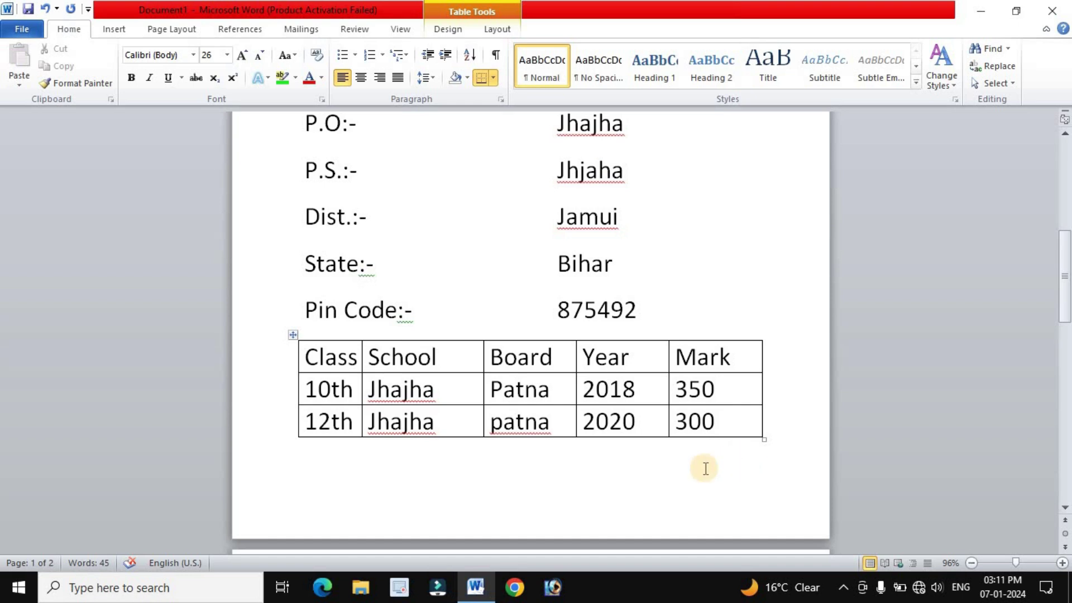
pyautogui.press('Up')
pyautogui.press('Up')
pyautogui.press('Up')
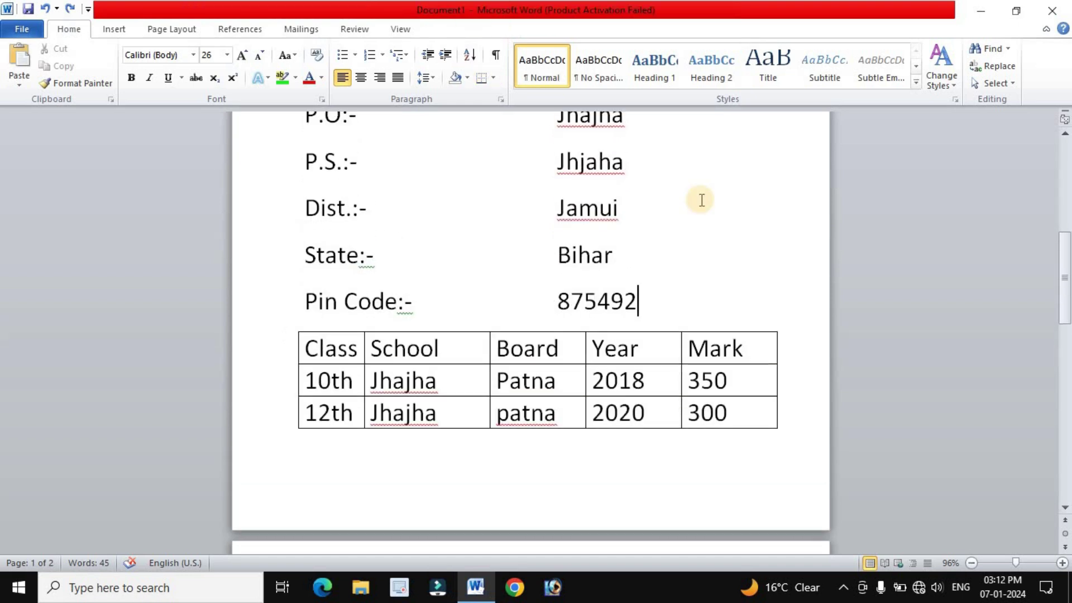
pyautogui.scroll(2, 702, 200)
pyautogui.scroll(2, 702, 200)
pyautogui.scroll(2, 702, 200)
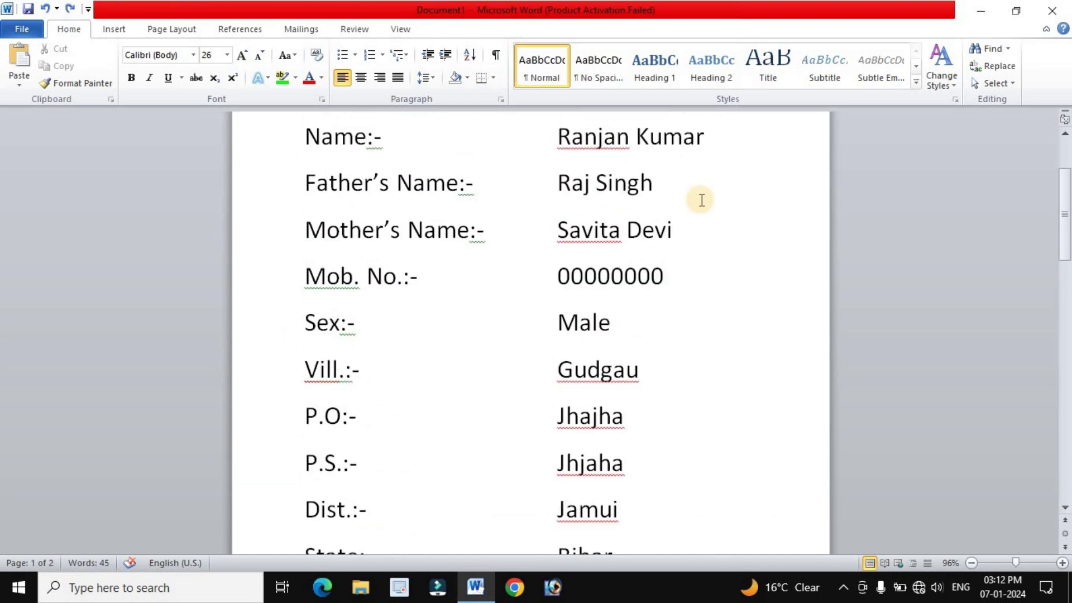
pyautogui.scroll(2, 701, 200)
pyautogui.scroll(1, 702, 200)
pyautogui.scroll(-1, 701, 200)
pyautogui.scroll(-2, 702, 200)
pyautogui.scroll(-2, 701, 200)
pyautogui.scroll(-1, 702, 199)
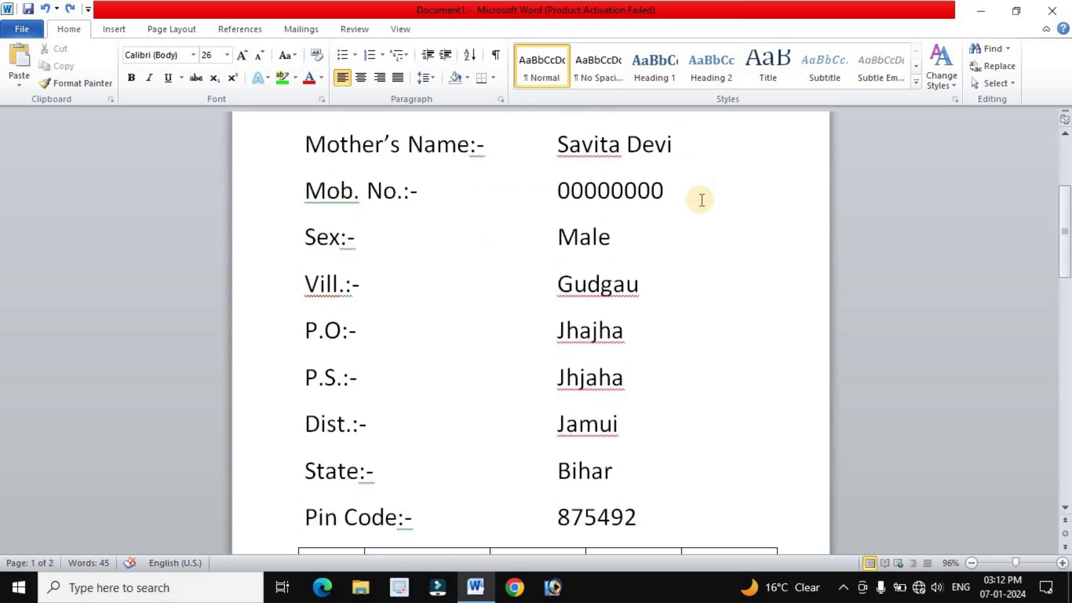
pyautogui.scroll(-3, 702, 200)
pyautogui.scroll(-1, 702, 200)
pyautogui.scroll(-1, 702, 200)
pyautogui.scroll(2, 702, 199)
pyautogui.scroll(1, 702, 200)
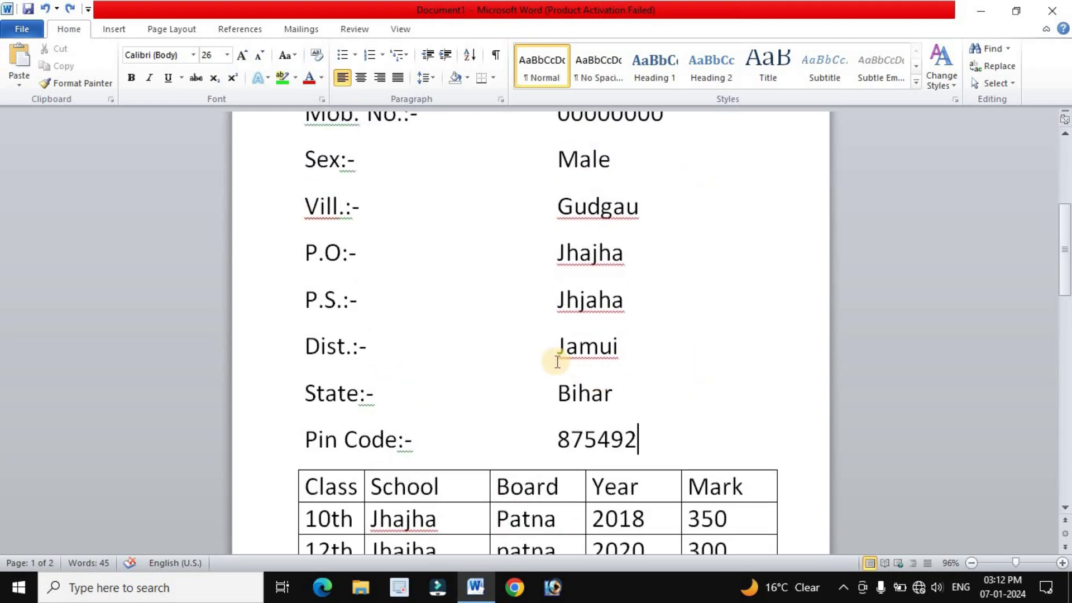
# Shrink all resume text and the table one size to 24 pt, then review the page.
pyautogui.hotkey('ctrl', 'a')
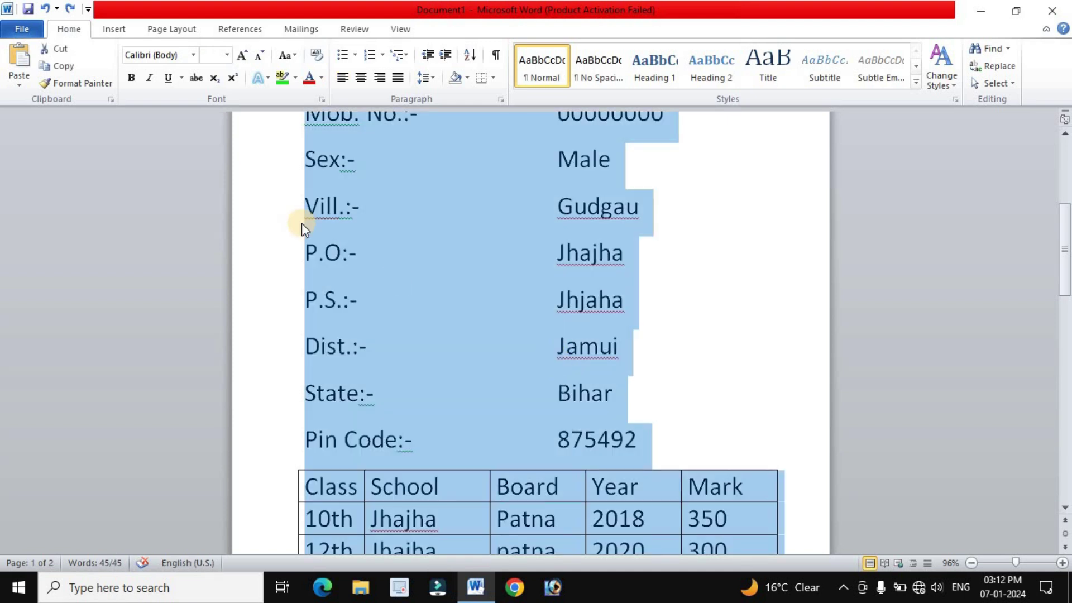
pyautogui.click(252, 55)
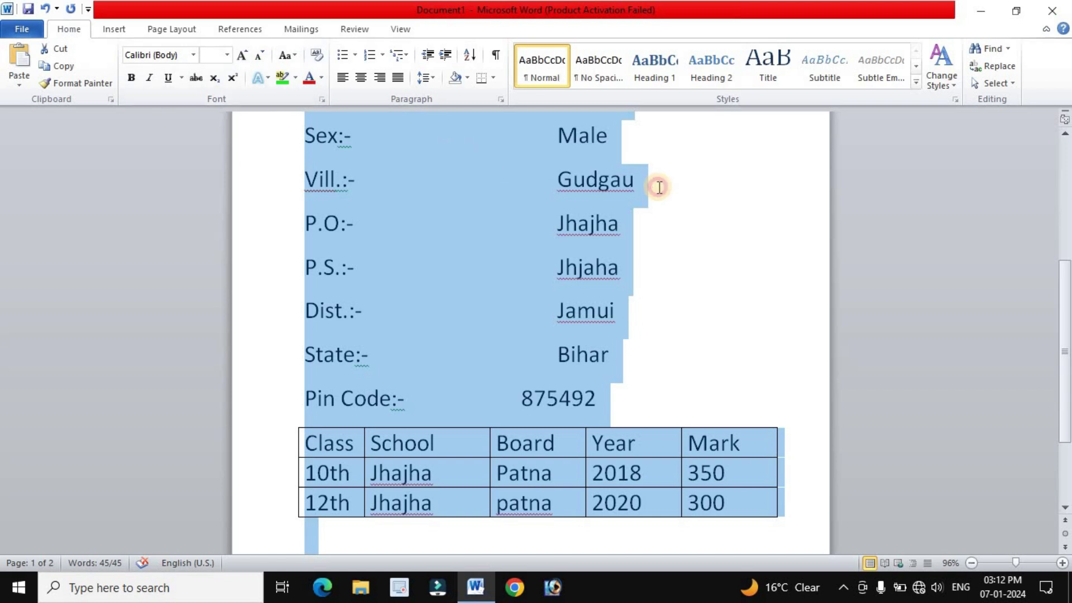
pyautogui.click(658, 187)
pyautogui.scroll(4, 659, 187)
pyautogui.scroll(-4, 658, 187)
pyautogui.scroll(-3, 659, 187)
pyautogui.scroll(-3, 659, 187)
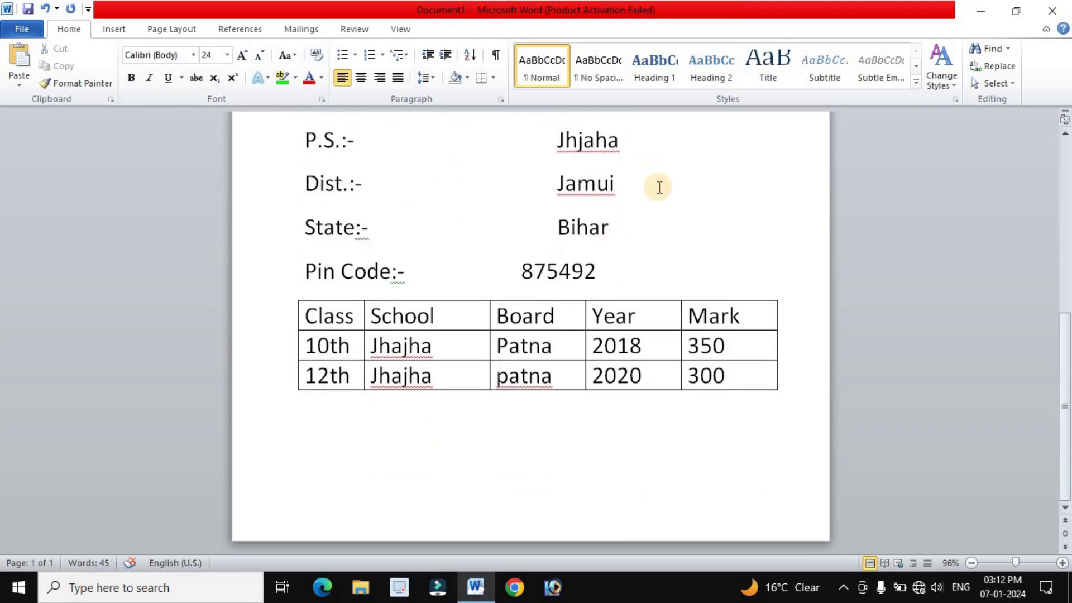
pyautogui.moveTo(524, 443)
pyautogui.scroll(2, 531, 315)
pyautogui.scroll(2, 530, 315)
pyautogui.scroll(2, 530, 315)
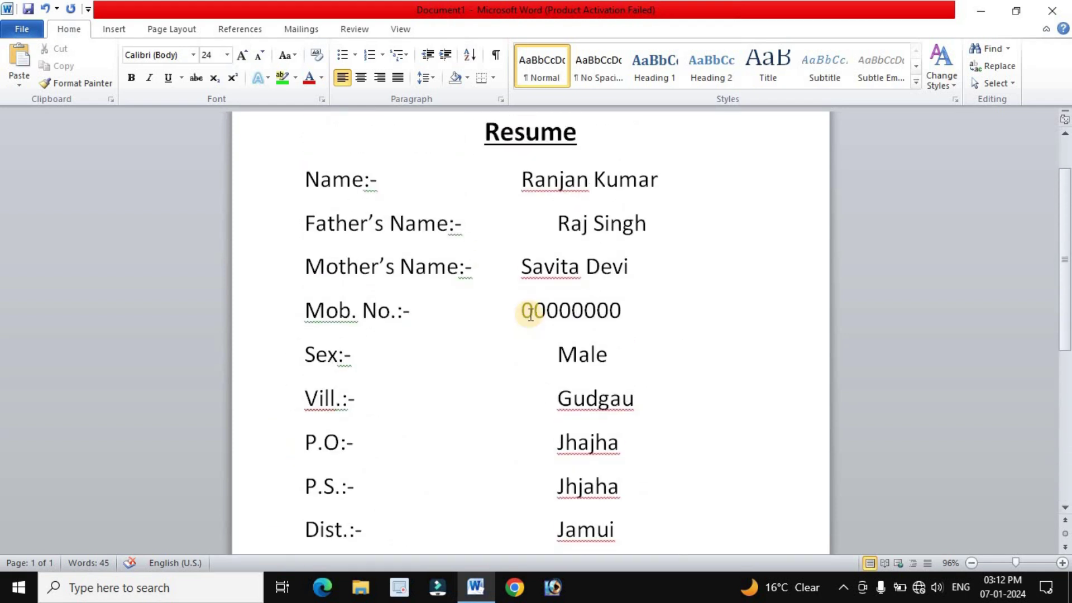
pyautogui.scroll(2, 531, 314)
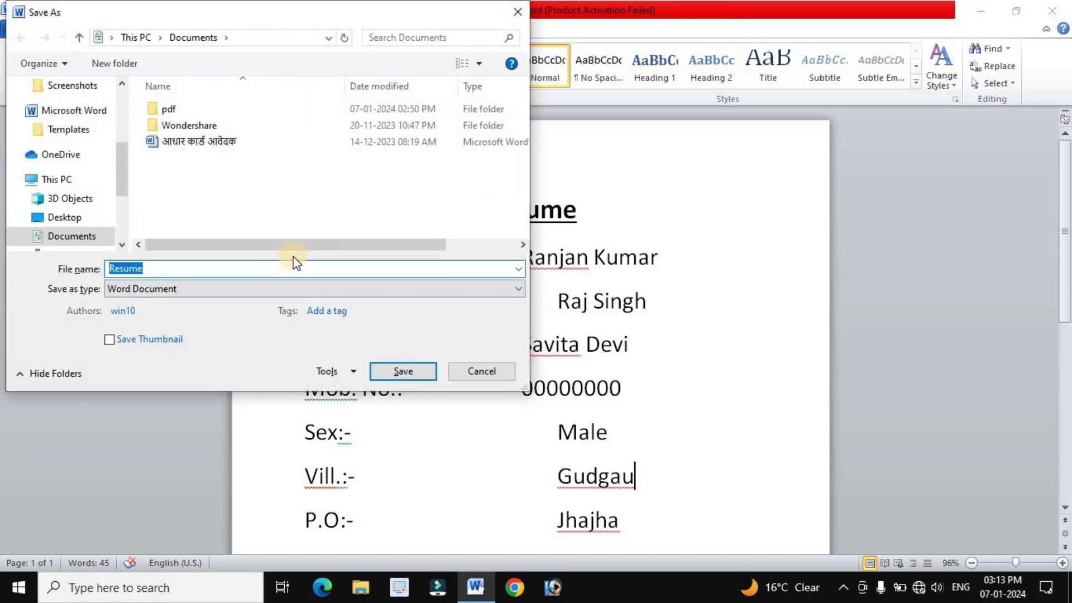
# Save the document as 'Resume 1' in the Documents folder.
pyautogui.click(205, 269)
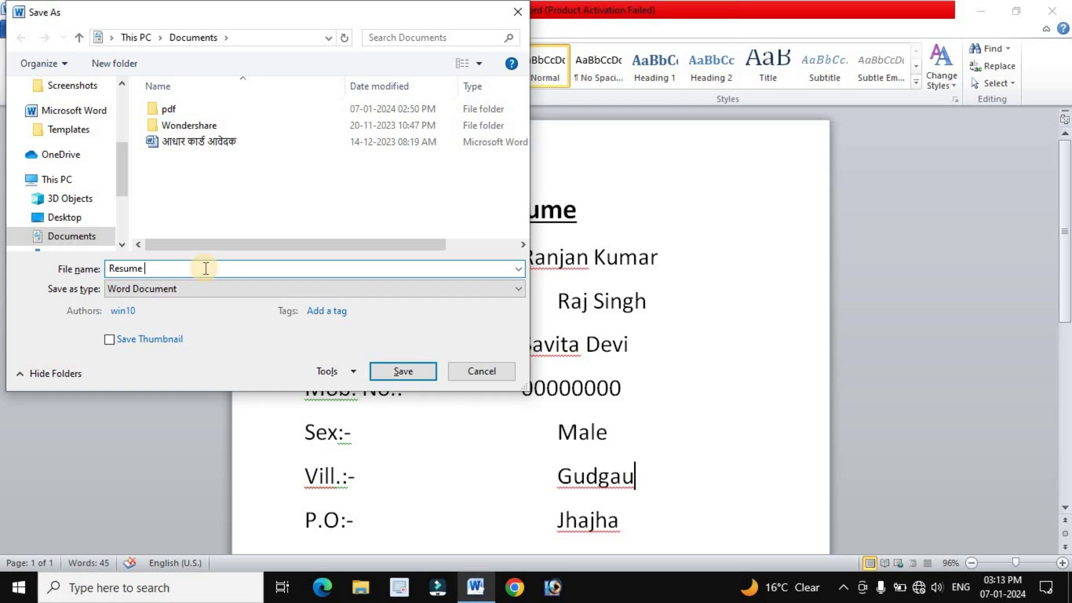
pyautogui.write('1')
pyautogui.click(392, 369)
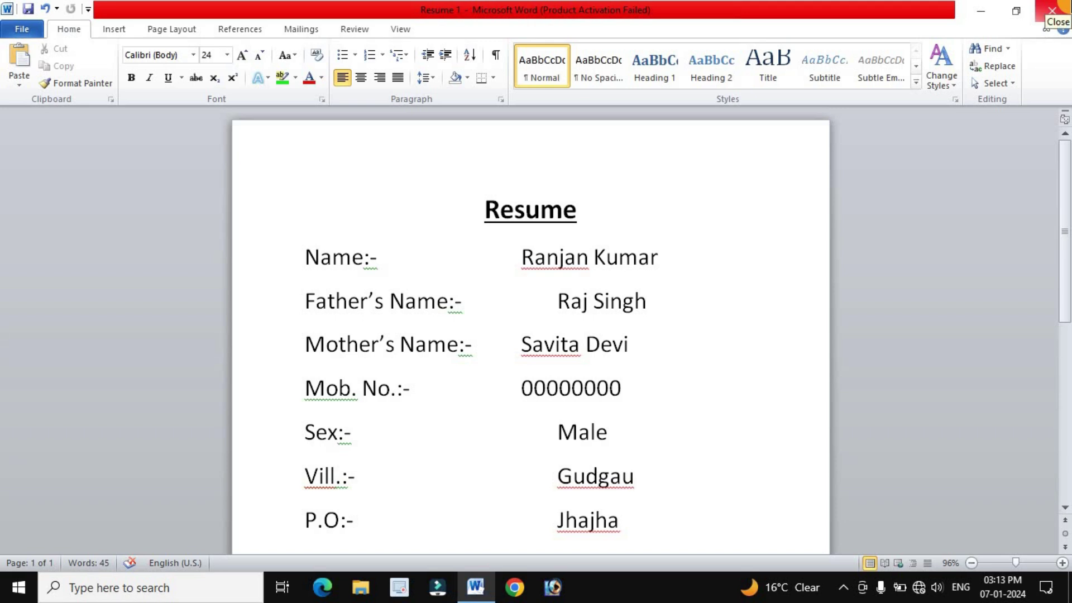
# Close Word, then reopen Resume 1 from Documents through This PC.
pyautogui.click(1063, 7)
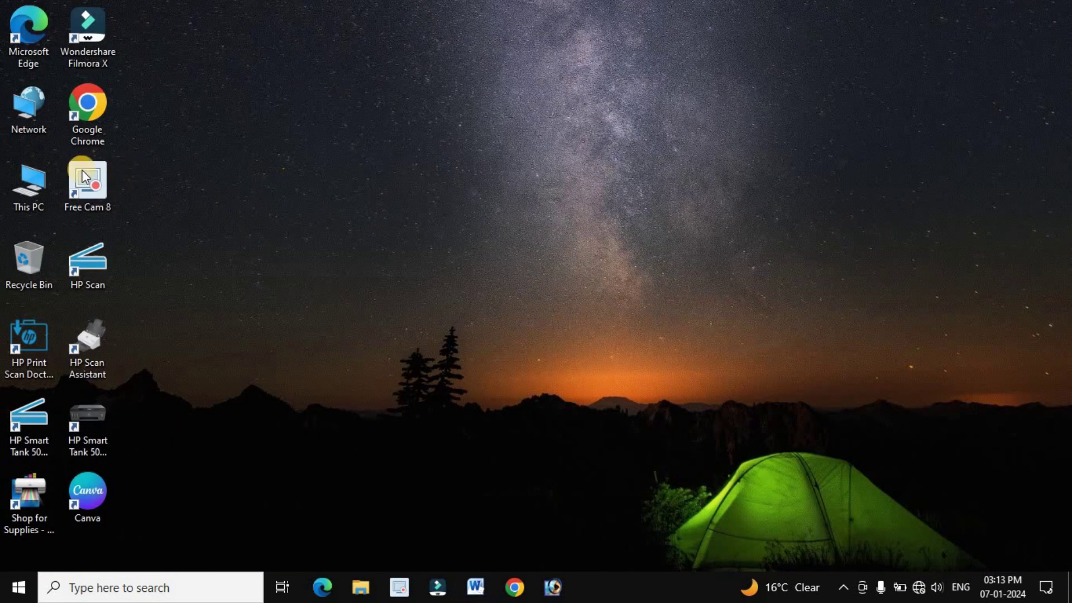
pyautogui.doubleClick(32, 174)
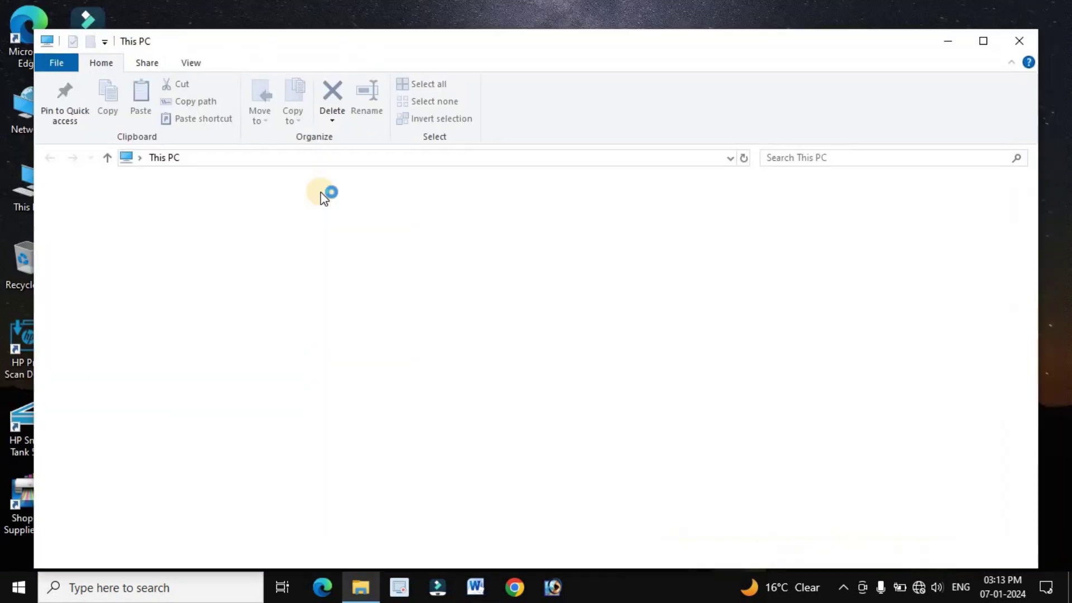
pyautogui.click(981, 41)
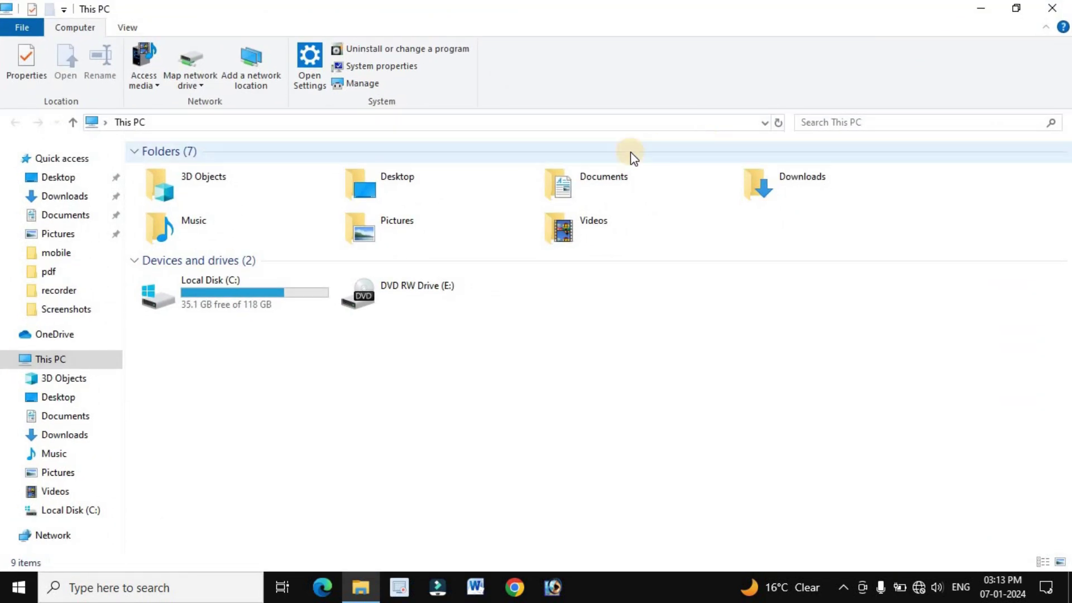
pyautogui.doubleClick(615, 173)
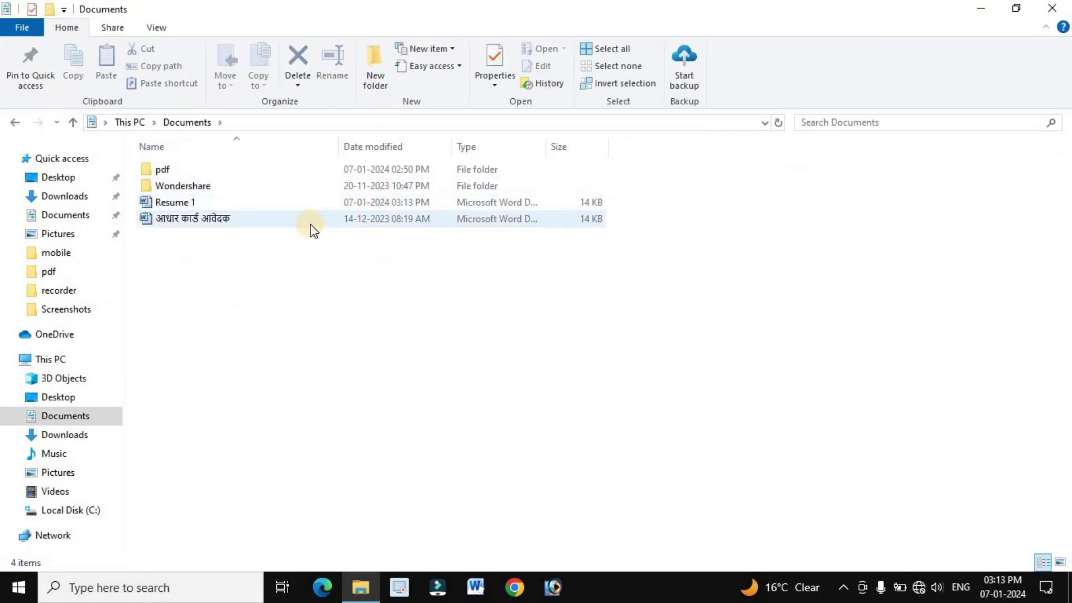
pyautogui.doubleClick(292, 204)
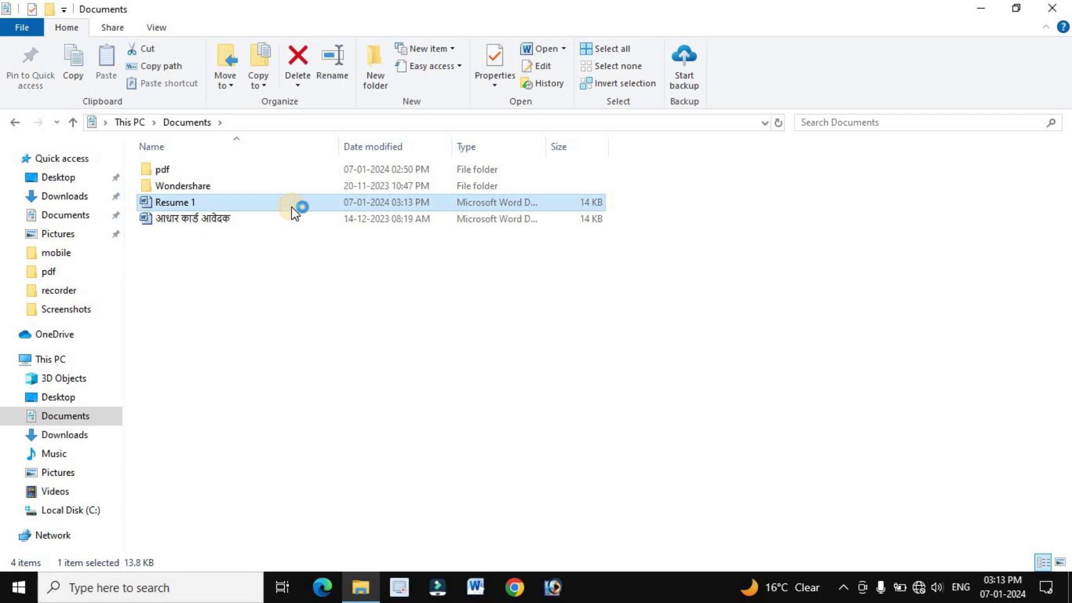